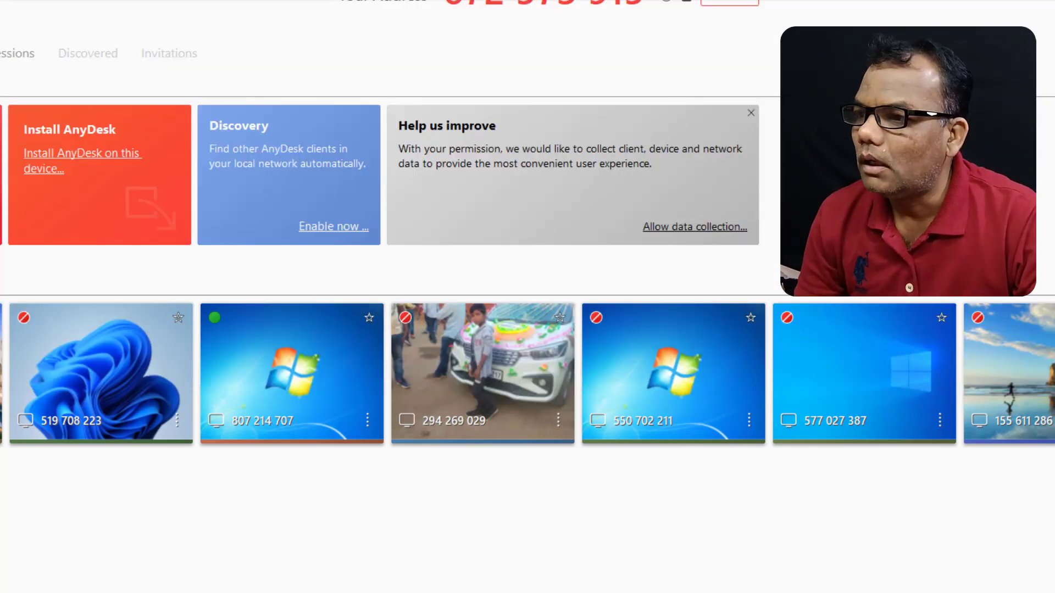
Step: Connect to the remote computer in AnyDesk and minimize the session window on its desktop
{"action": "key", "text": "Return"}
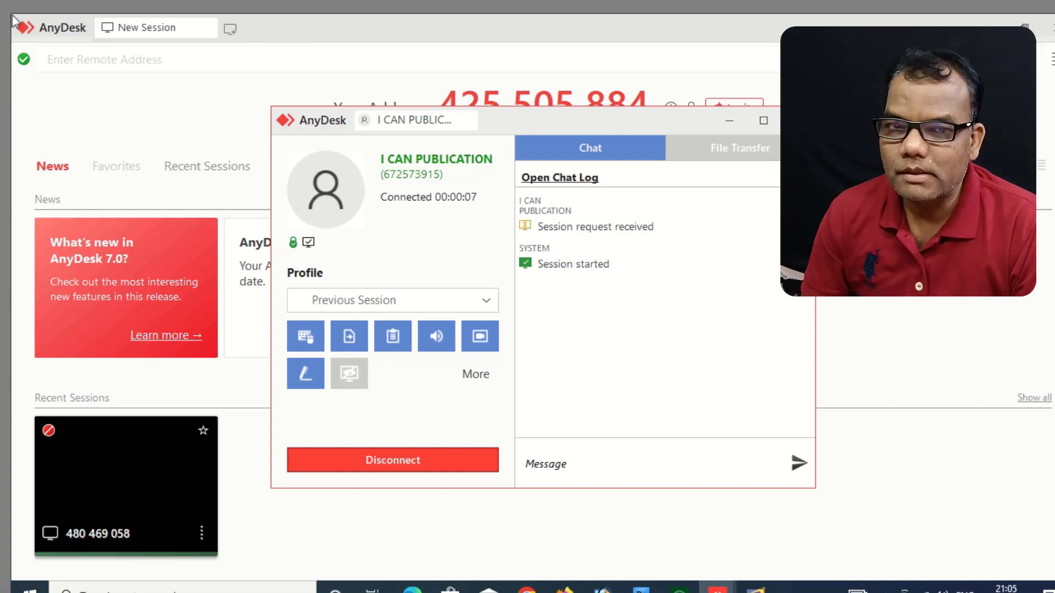
{"action": "left_click", "coordinate": [731, 121]}
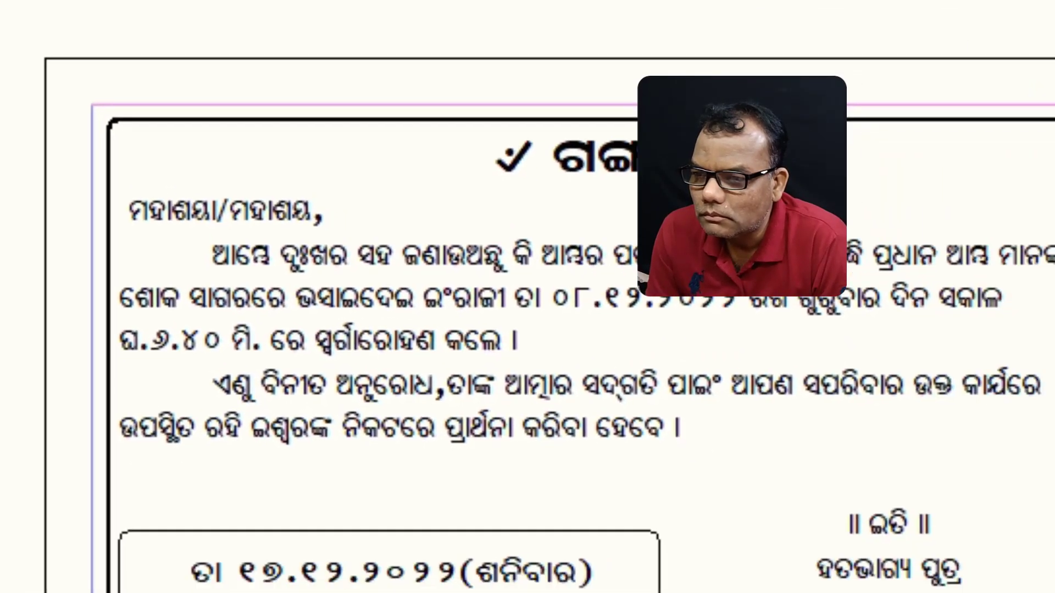
Step: Select the invitation card's greeting and body paragraphs and show the Control palette
{"action": "left_click_drag", "start_coordinate": [95, 157], "coordinate": [546, 319]}
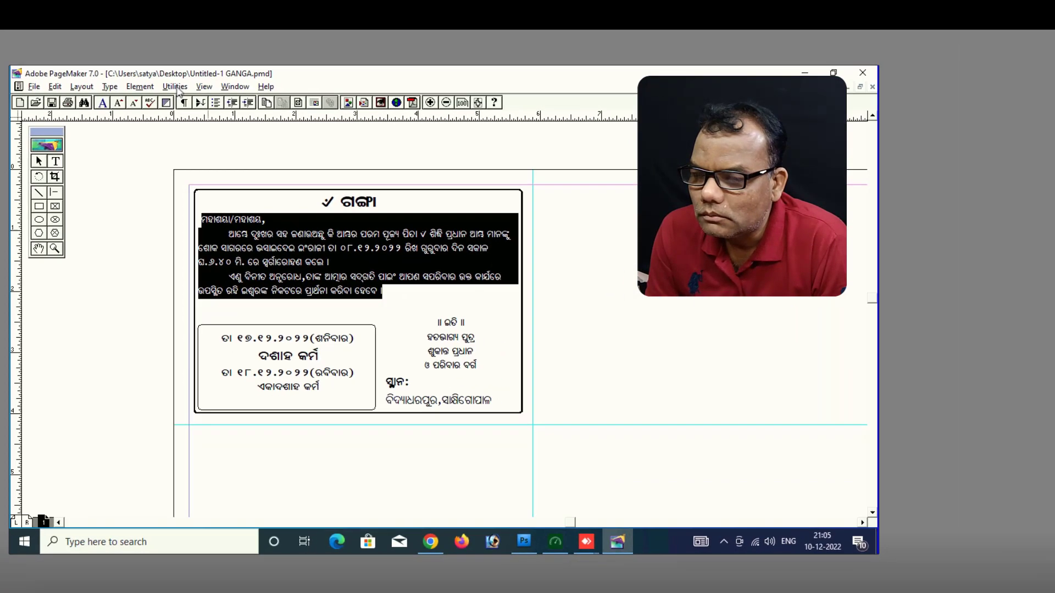
{"action": "left_click", "coordinate": [175, 87]}
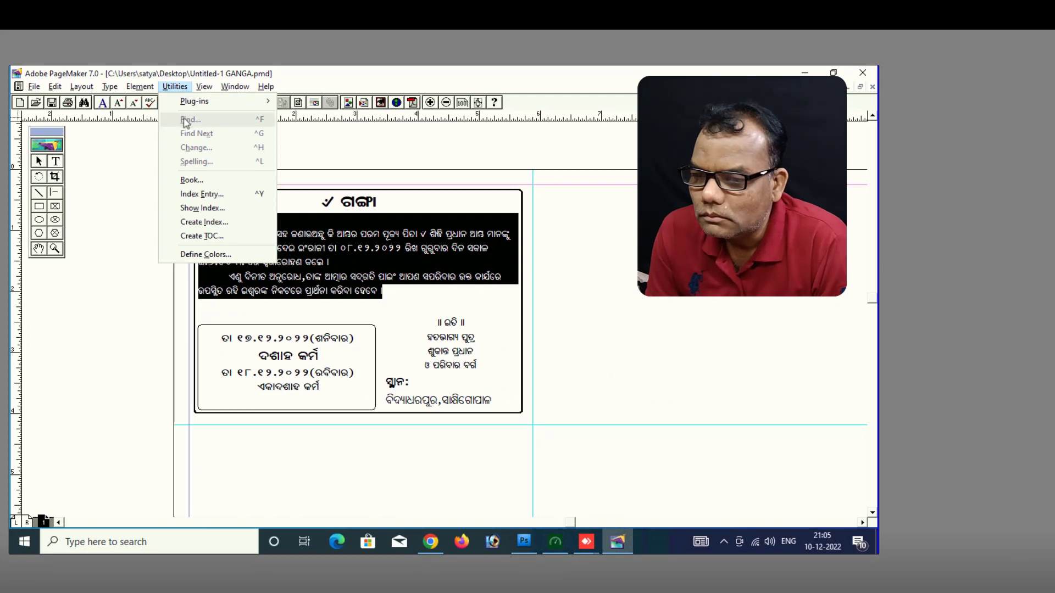
{"action": "left_click", "coordinate": [204, 87]}
{"action": "left_click", "coordinate": [220, 116]}
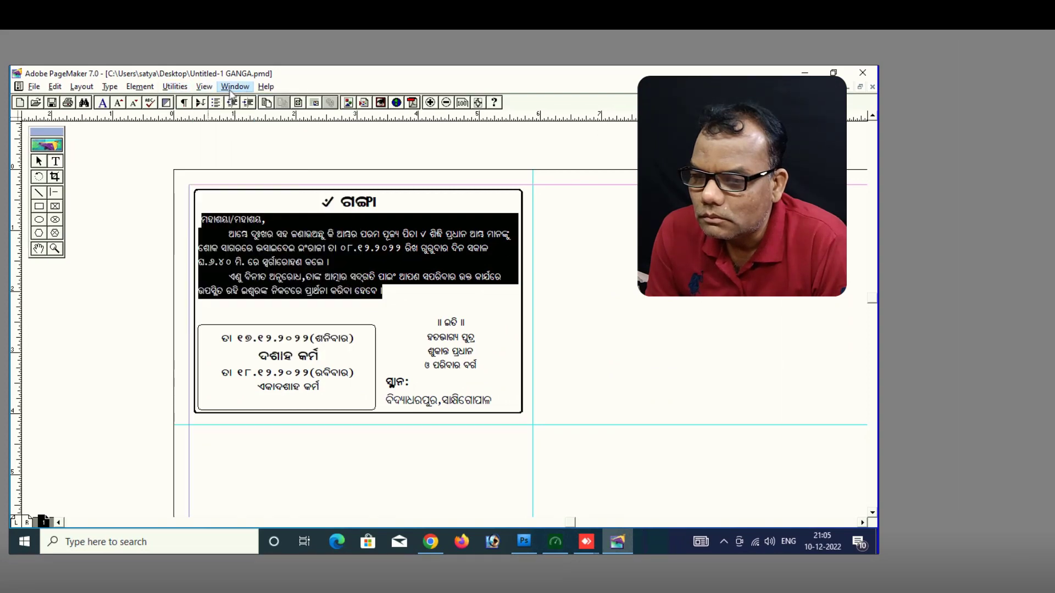
{"action": "left_click", "coordinate": [235, 86]}
{"action": "left_click", "coordinate": [247, 160]}
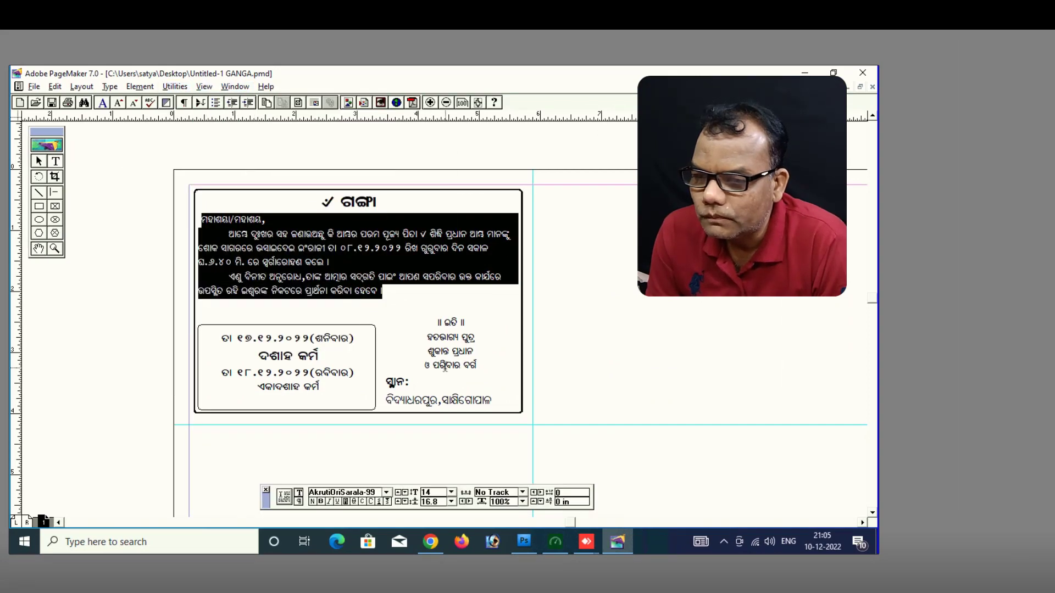
Step: Set the font size of the card's greeting and body text to 15
{"action": "left_click", "coordinate": [451, 493]}
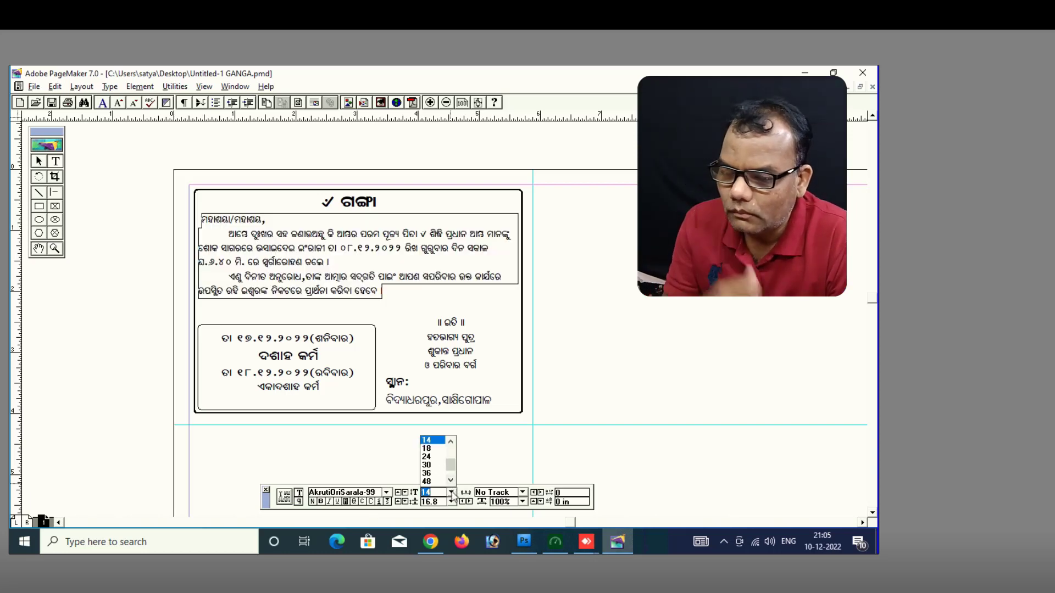
{"action": "left_click", "coordinate": [462, 464]}
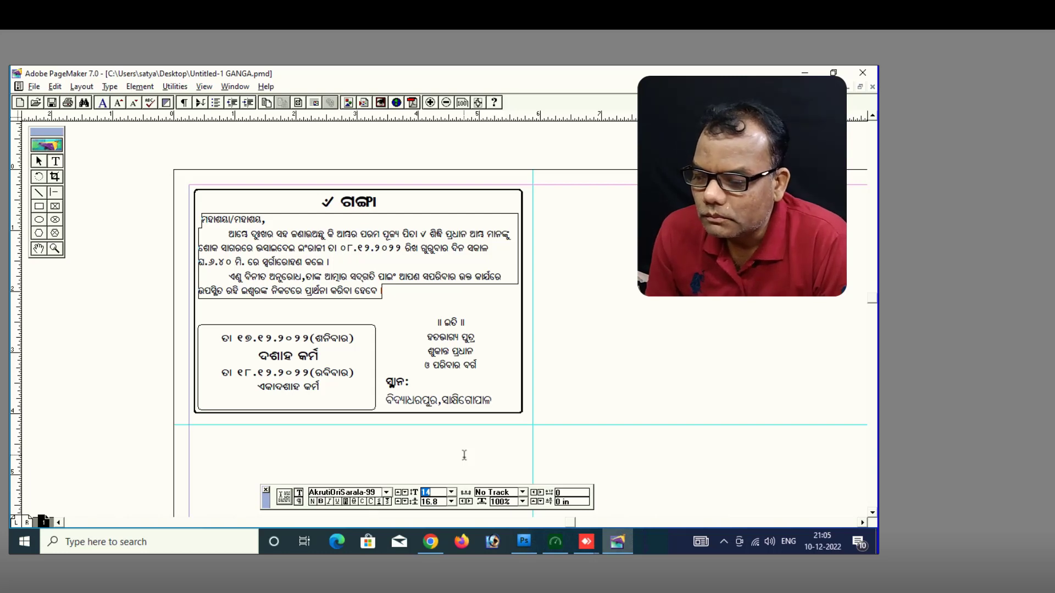
{"action": "key", "text": "ctrl+a"}
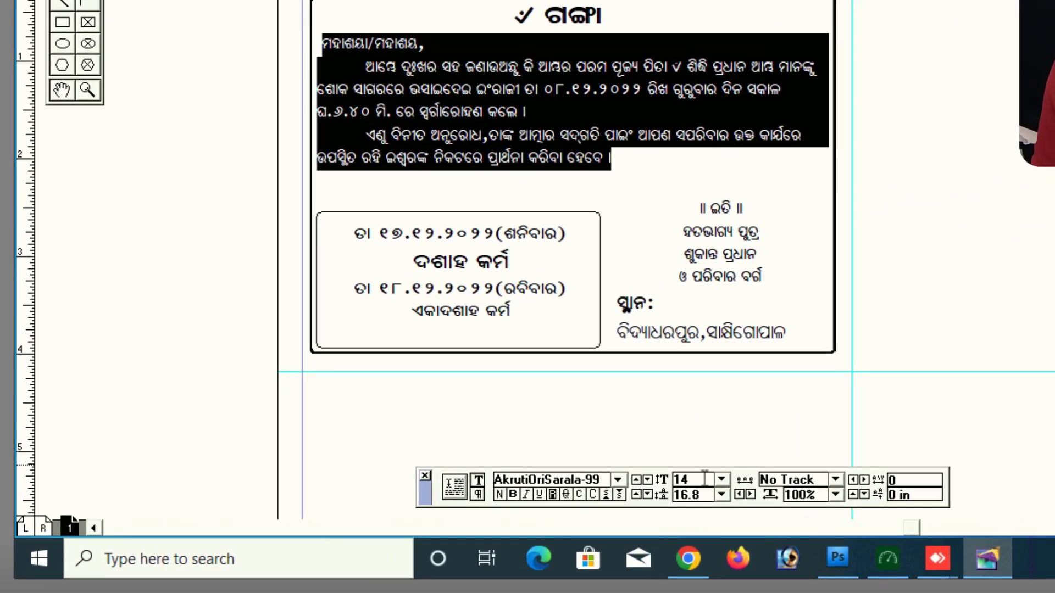
{"action": "left_click", "coordinate": [691, 481]}
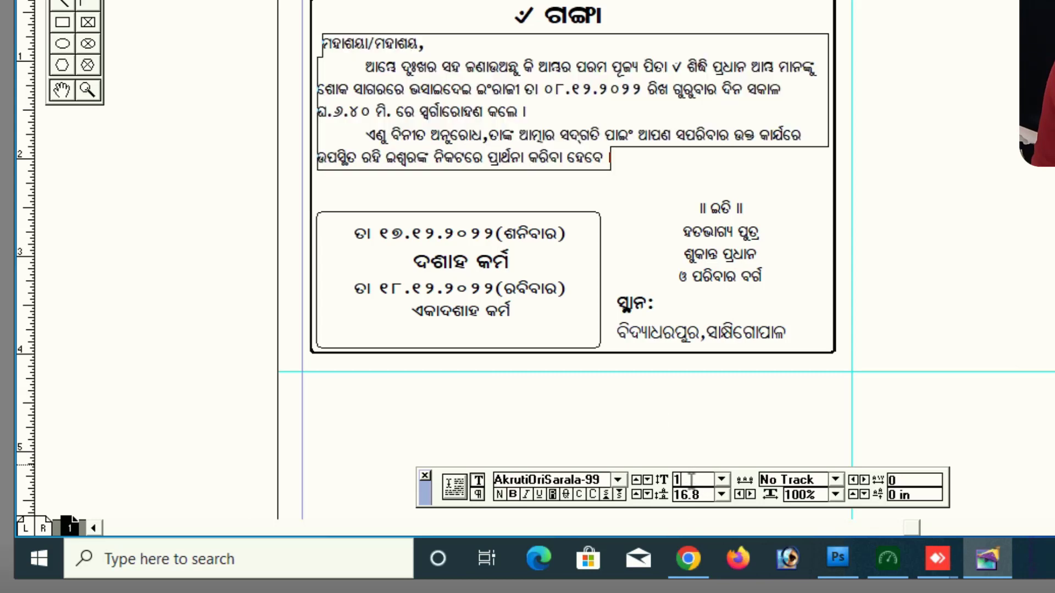
{"action": "key", "text": "Return"}
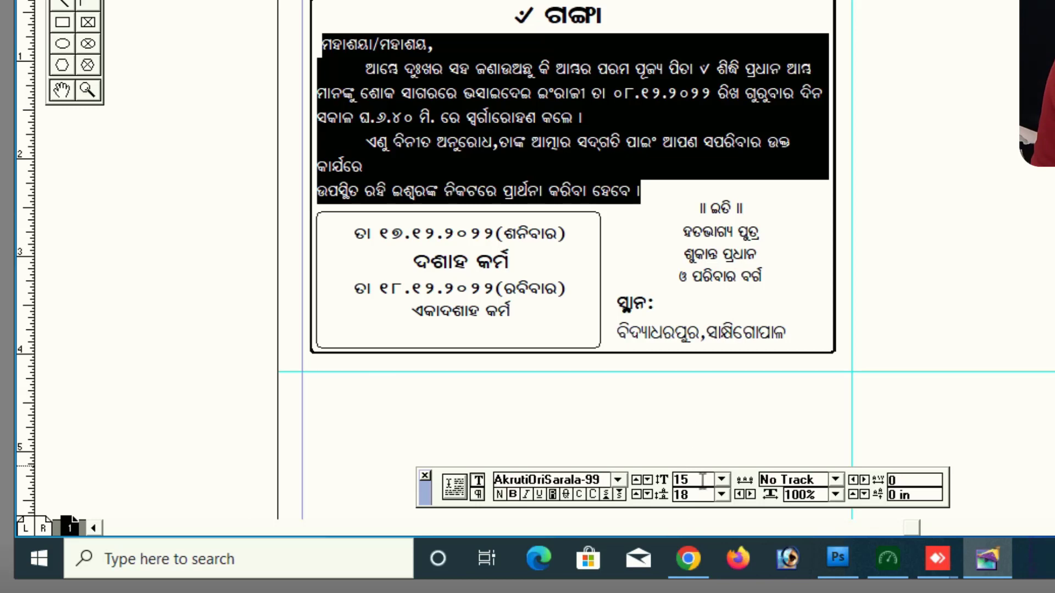
Step: Set the greeting and body text's font size back to 14 and deselect the text
{"action": "left_click", "coordinate": [696, 480]}
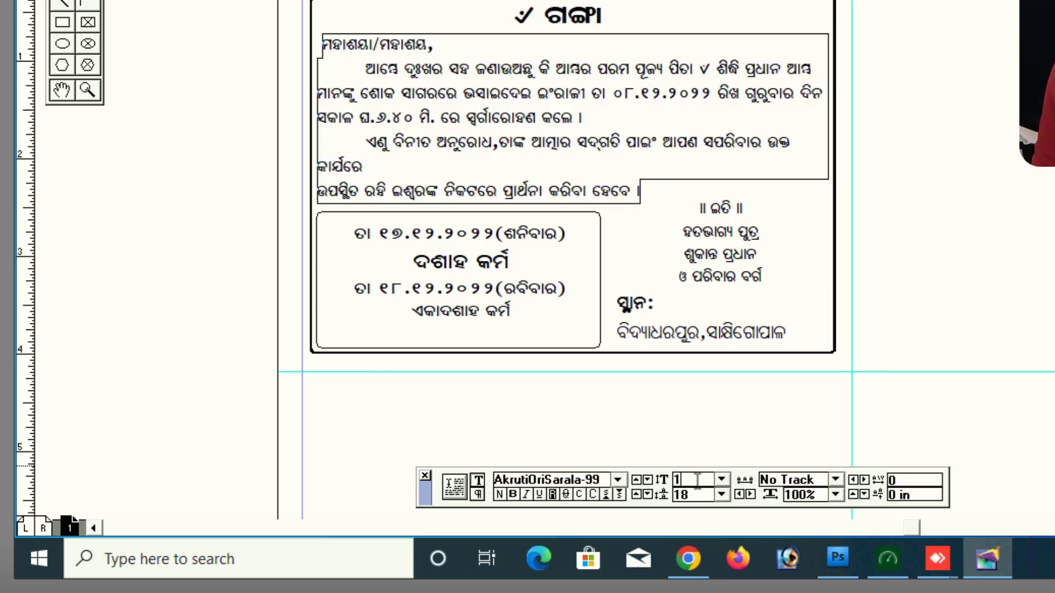
{"action": "type", "text": "14"}
{"action": "key", "text": "Return"}
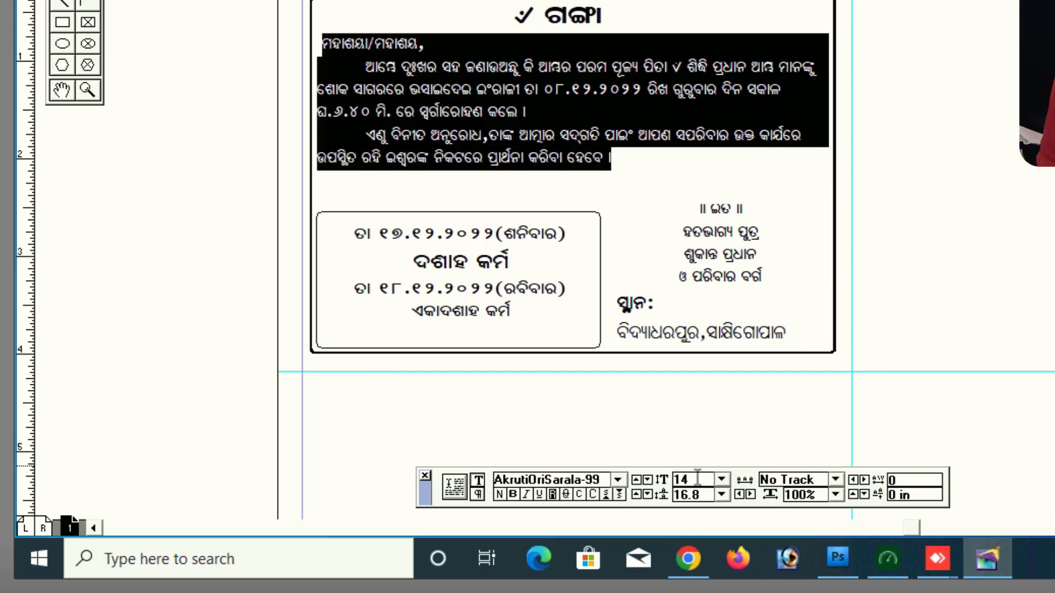
{"action": "left_click", "coordinate": [644, 412]}
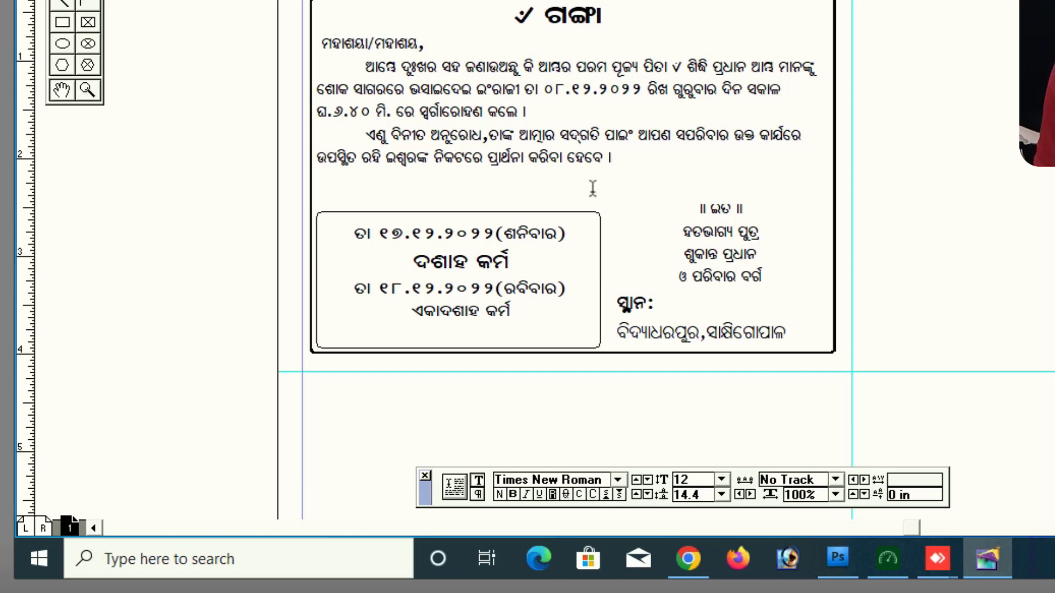
Step: Select the greeting and both body paragraphs again and set their font size to 15
{"action": "left_click_drag", "start_coordinate": [324, 43], "coordinate": [818, 157]}
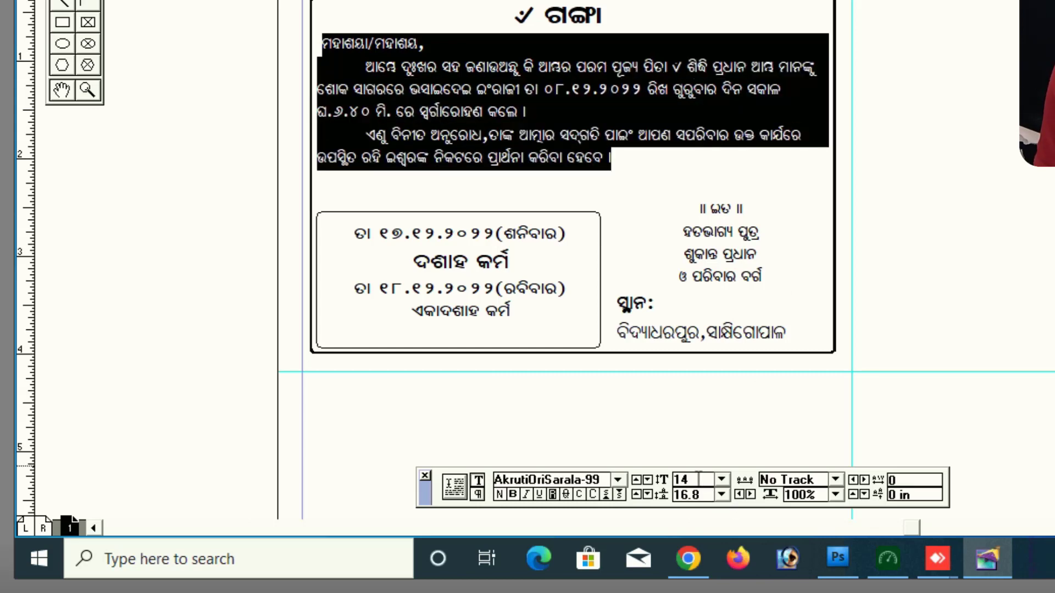
{"action": "left_click", "coordinate": [693, 479]}
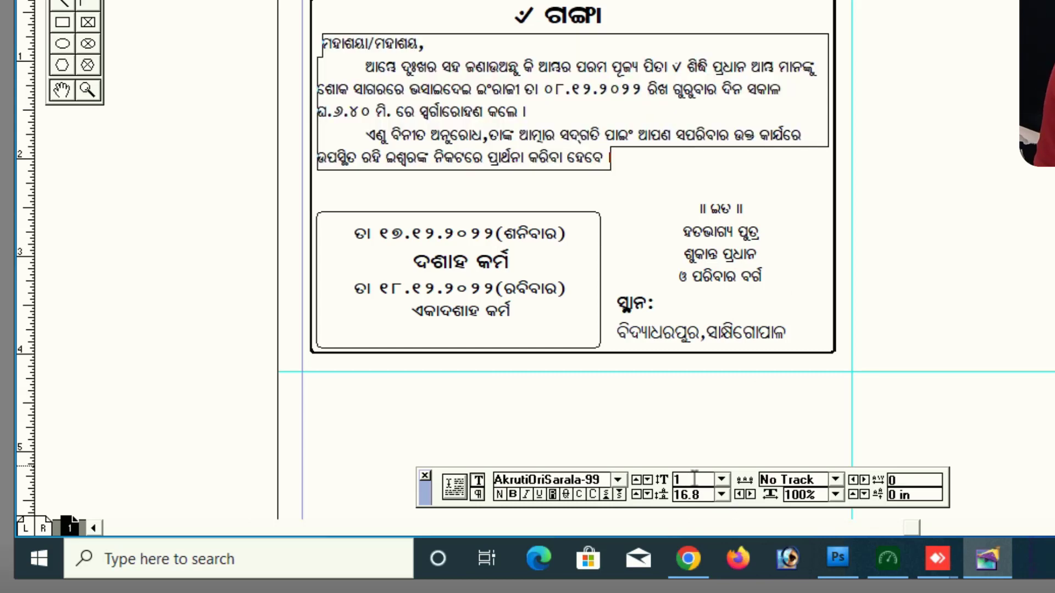
{"action": "type", "text": "15"}
{"action": "key", "text": "Return"}
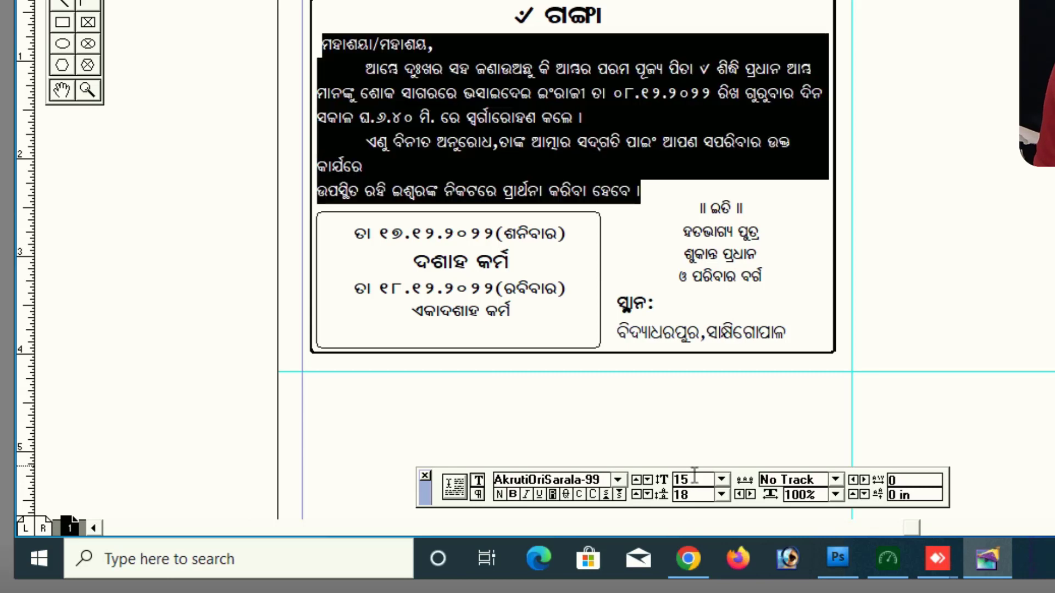
{"action": "left_click", "coordinate": [657, 401]}
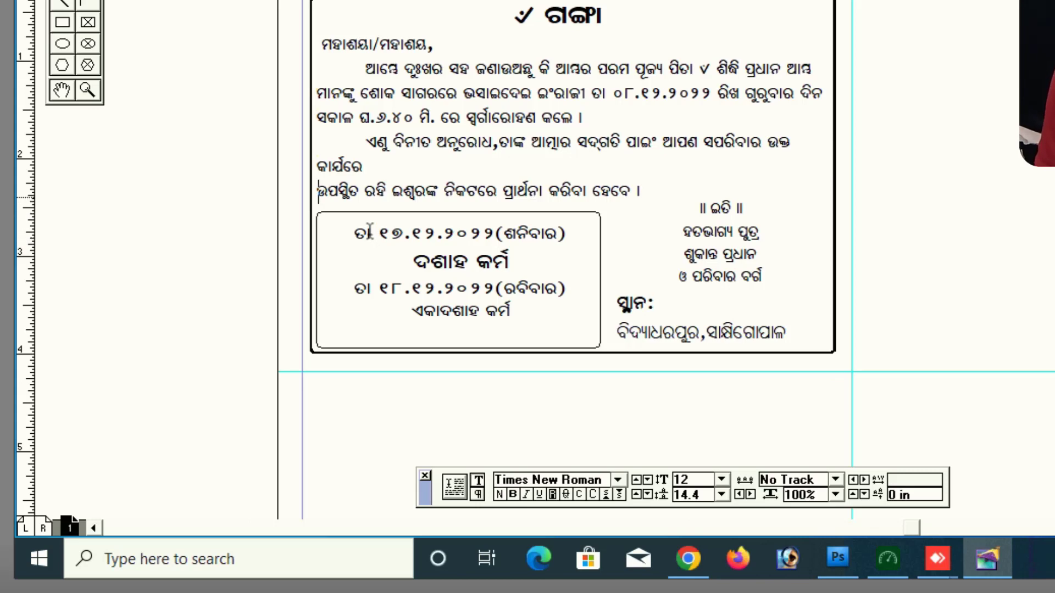
Step: Remove the line break before the last line of the second body paragraph so it joins the preceding line
{"action": "left_click", "coordinate": [318, 191]}
{"action": "key", "text": "BackSpace"}
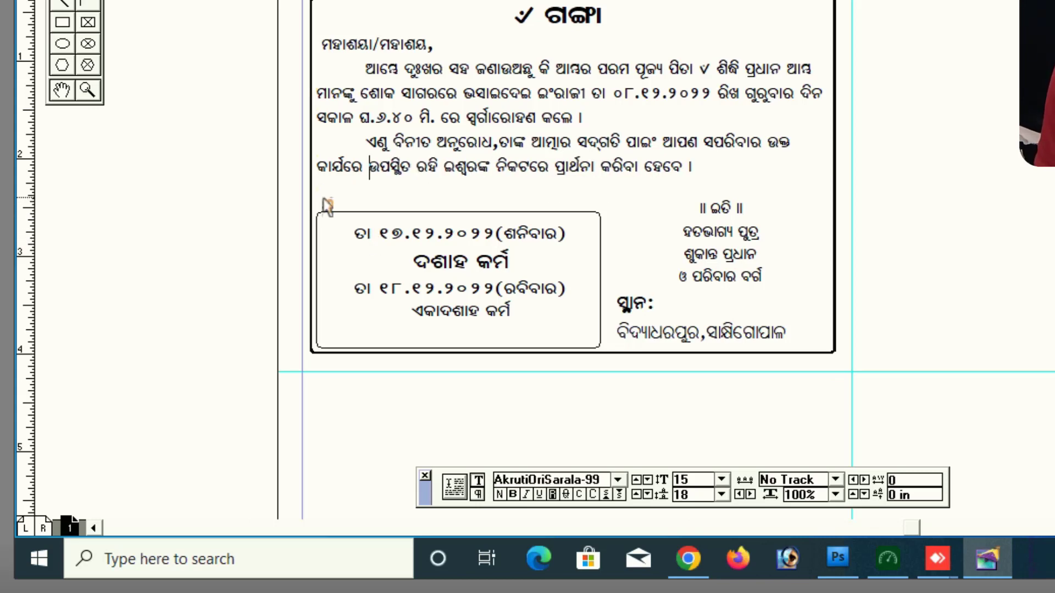
{"action": "left_click", "coordinate": [723, 175]}
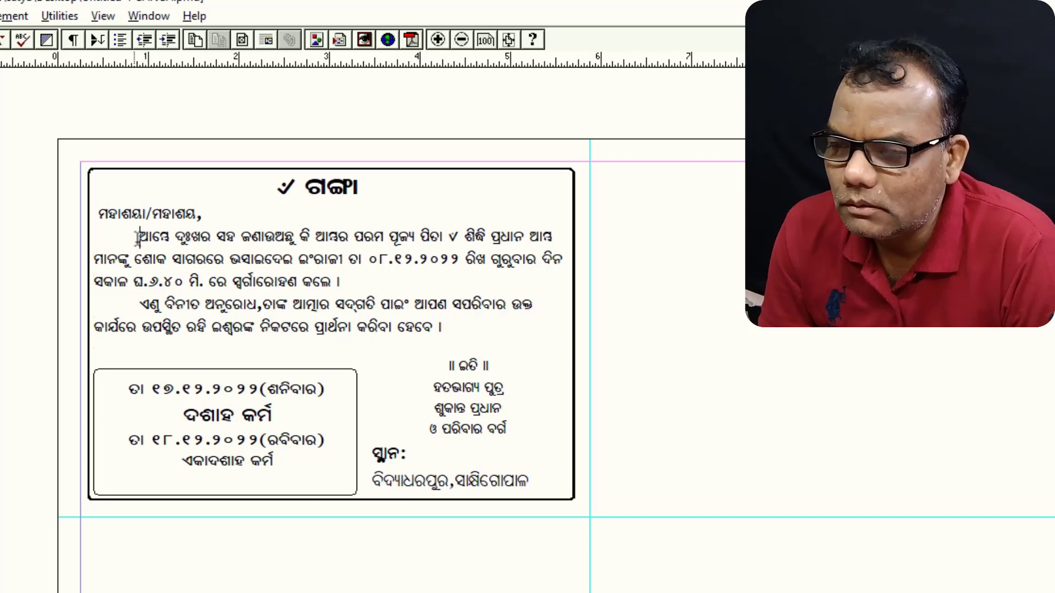
Step: Justify the two body paragraphs below the greeting
{"action": "left_click_drag", "start_coordinate": [138, 238], "coordinate": [620, 325]}
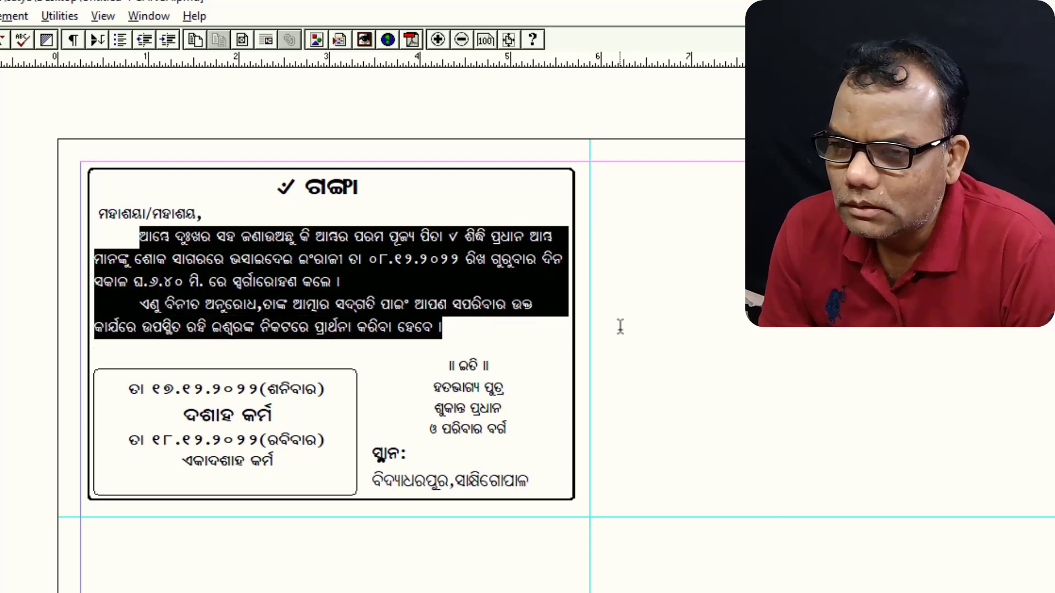
{"action": "key", "text": "ctrl+shift+j"}
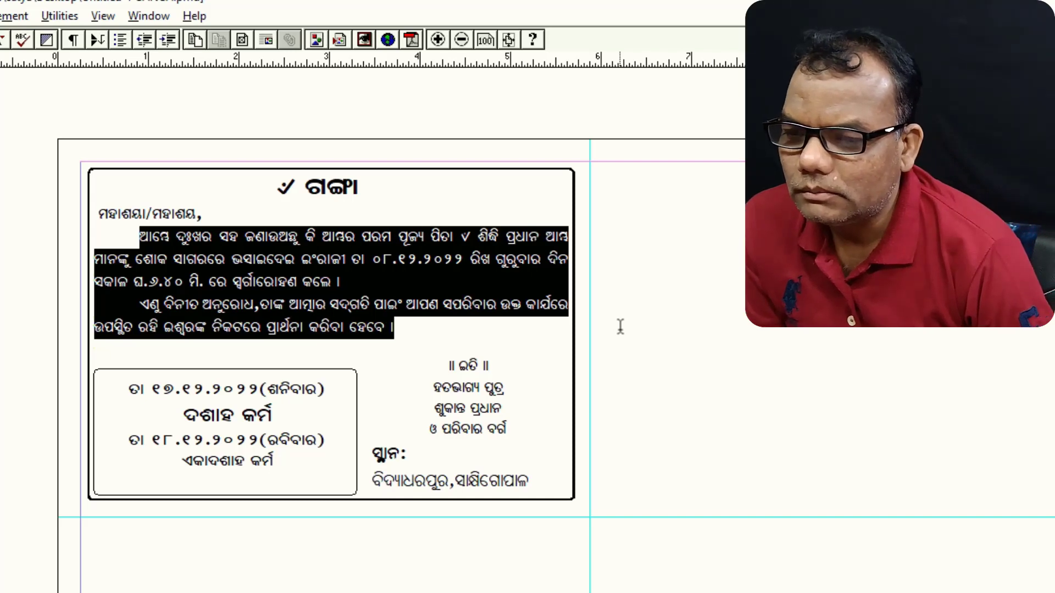
{"action": "left_click", "coordinate": [544, 354]}
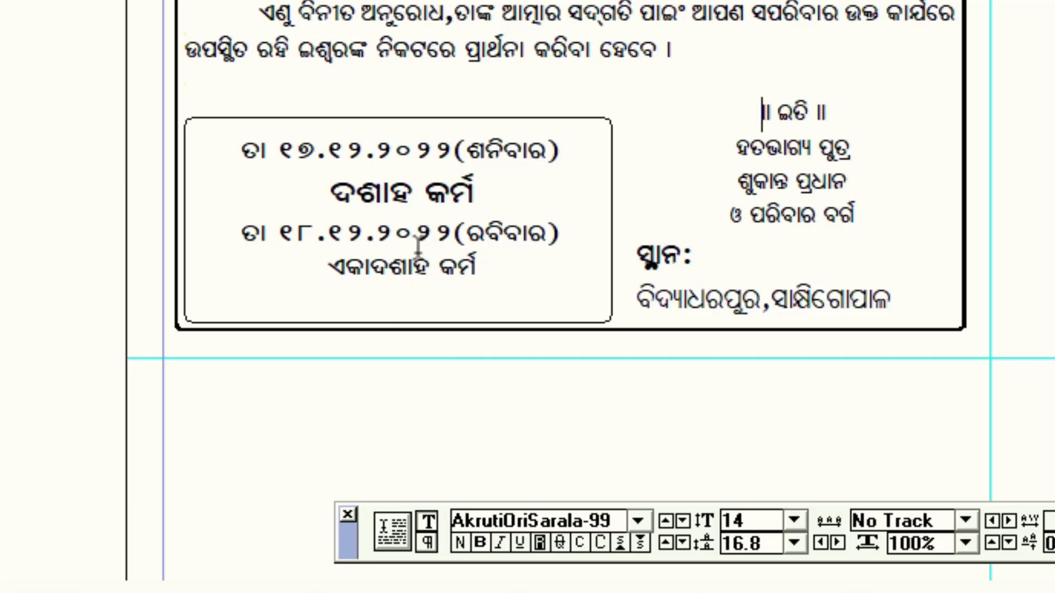
Step: Set the leading of the two date lines and the bold heading between them to Auto
{"action": "left_click_drag", "start_coordinate": [242, 152], "coordinate": [598, 233]}
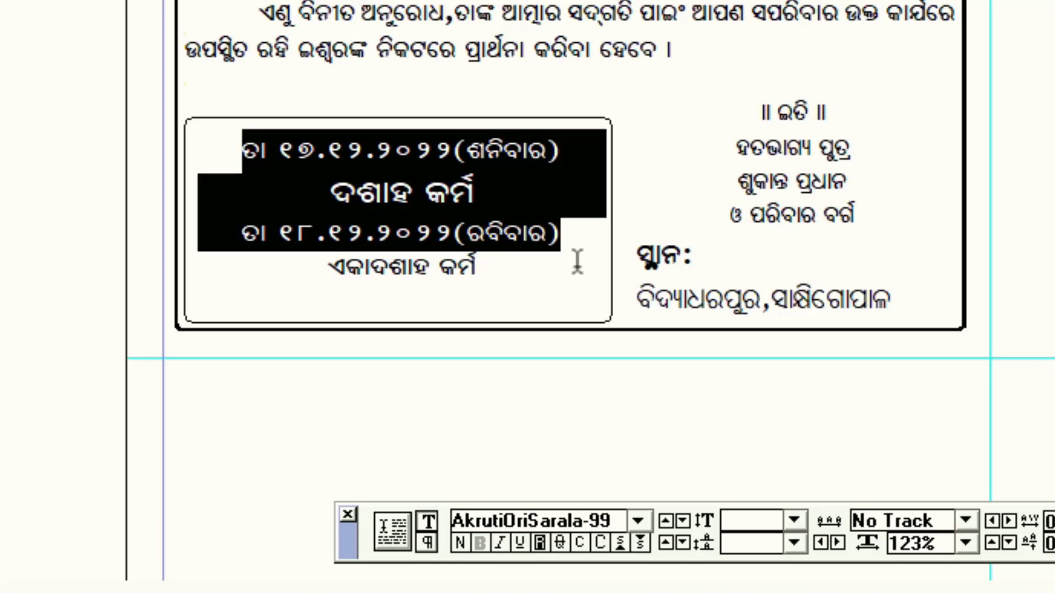
{"action": "left_click", "coordinate": [794, 543]}
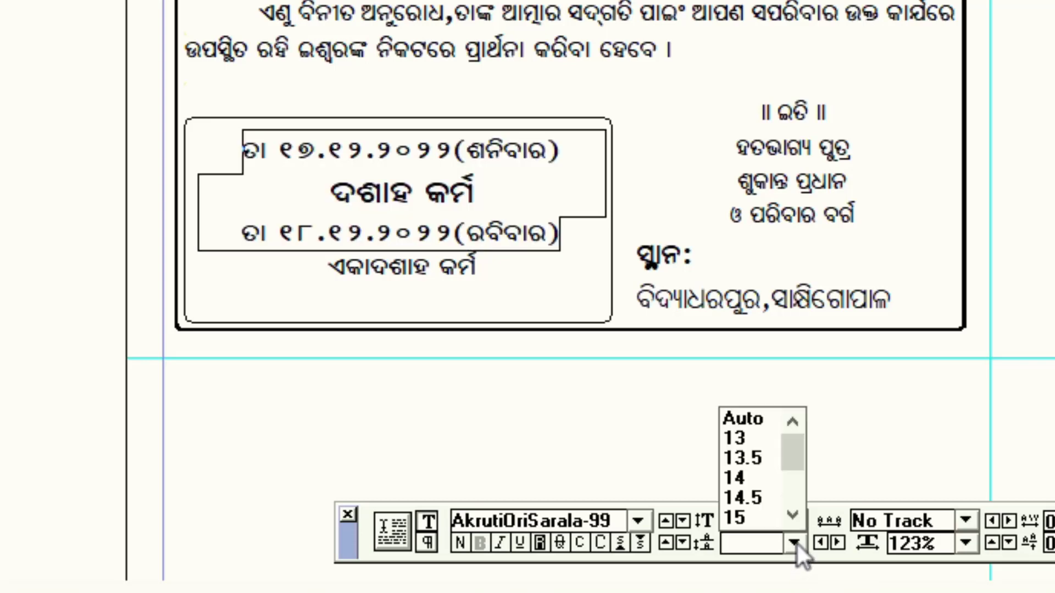
{"action": "left_click", "coordinate": [753, 421]}
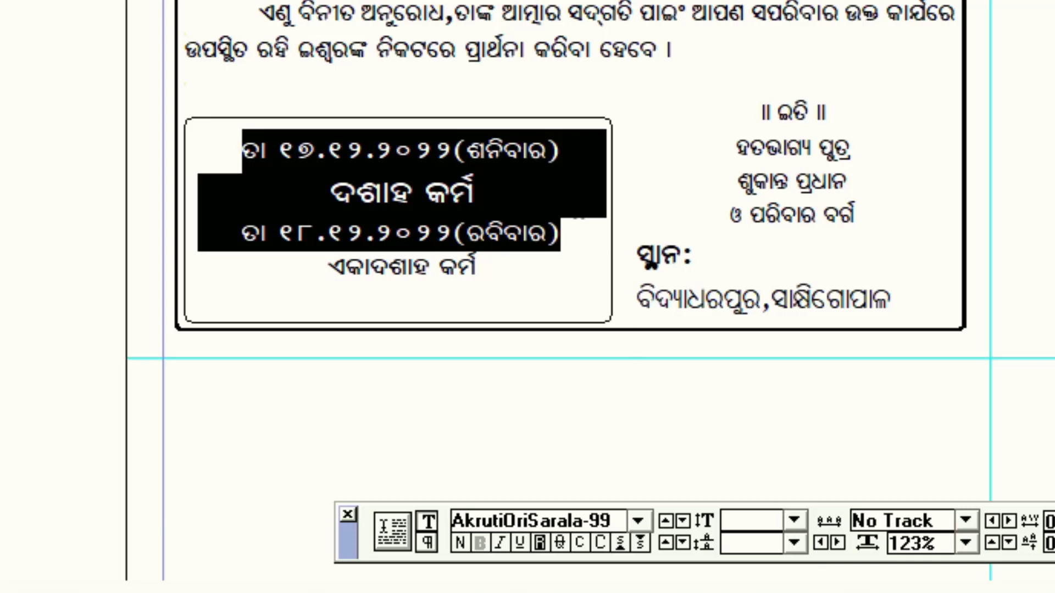
{"action": "left_click", "coordinate": [571, 149]}
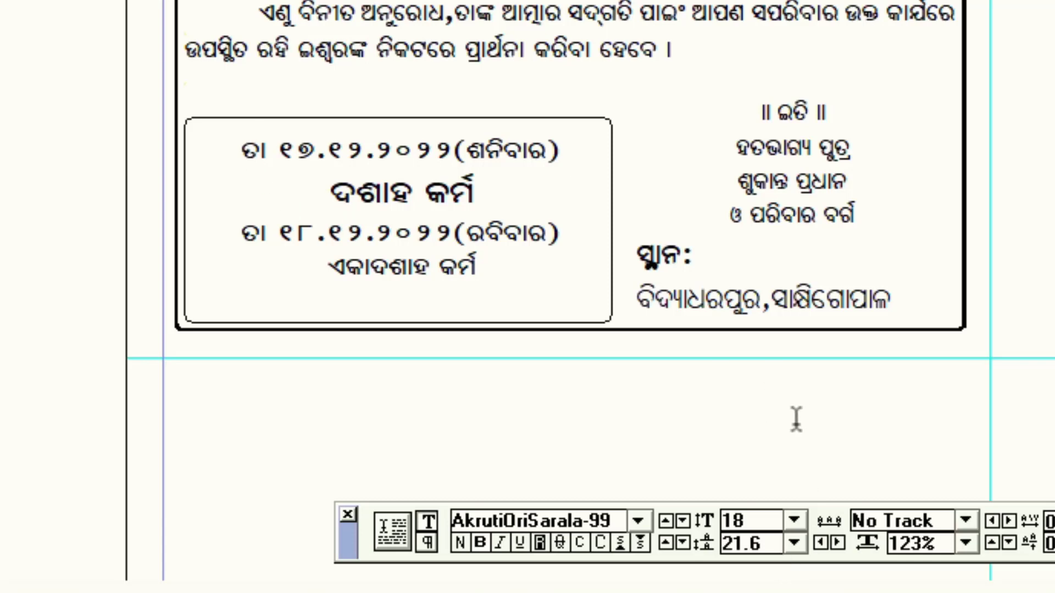
Step: Set the leading of the two date lines and the bold heading between them to 18
{"action": "left_click_drag", "start_coordinate": [236, 145], "coordinate": [608, 236]}
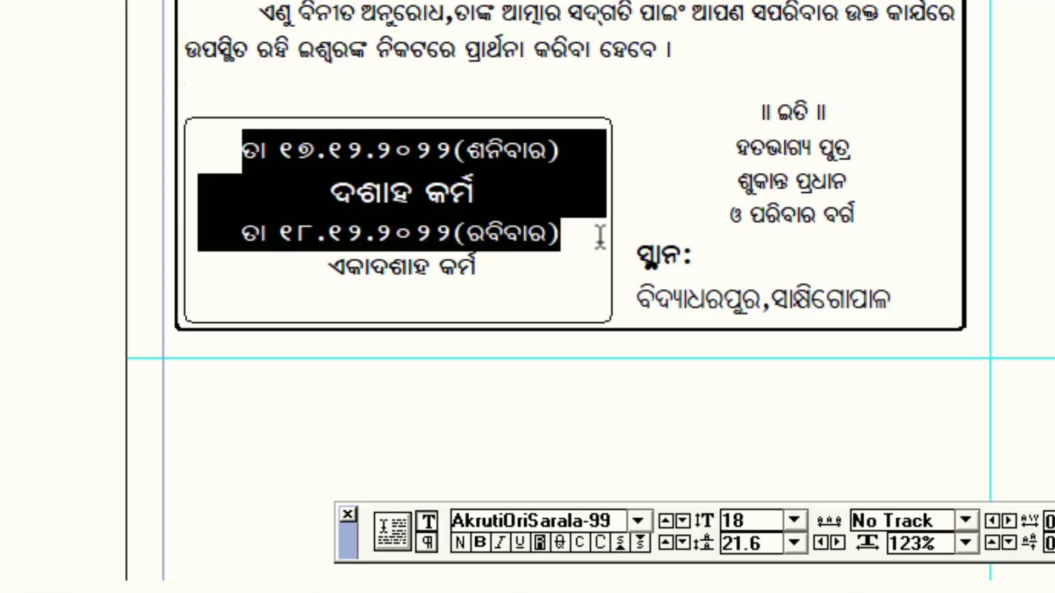
{"action": "left_click", "coordinate": [749, 544]}
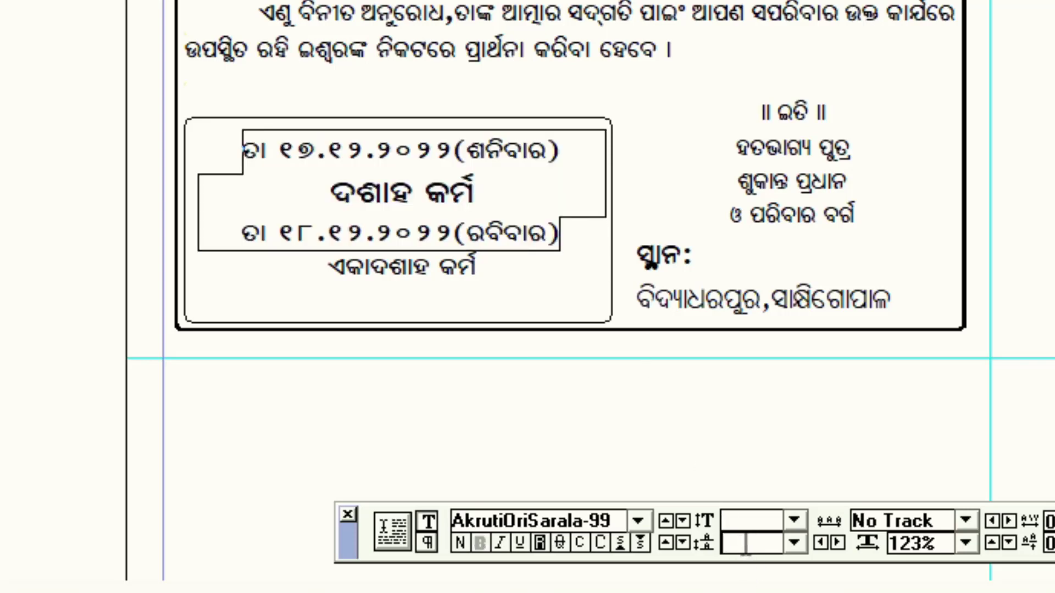
{"action": "type", "text": "18"}
{"action": "key", "text": "Return"}
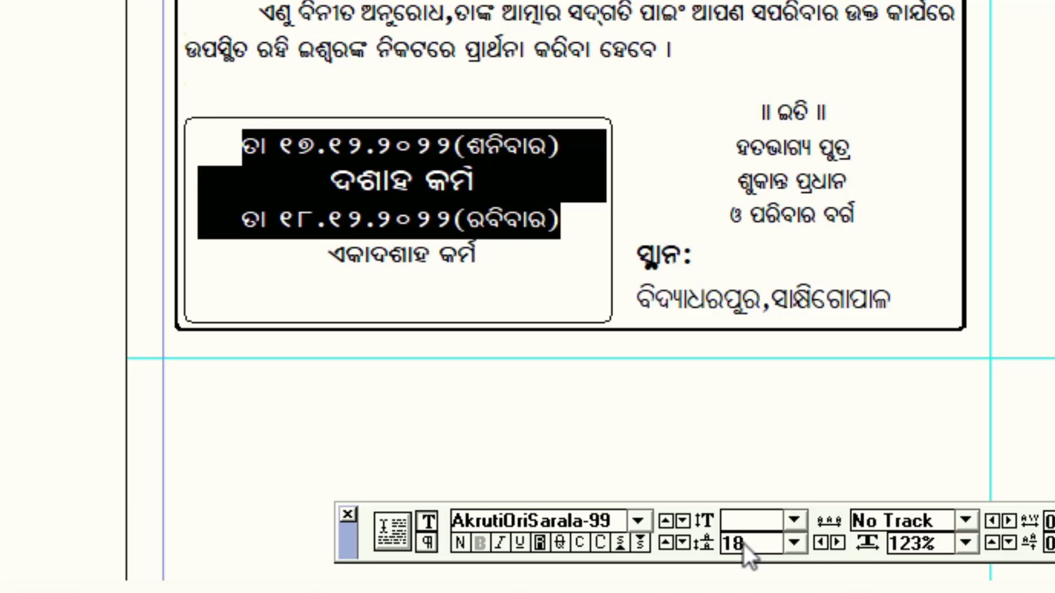
{"action": "left_click", "coordinate": [520, 272]}
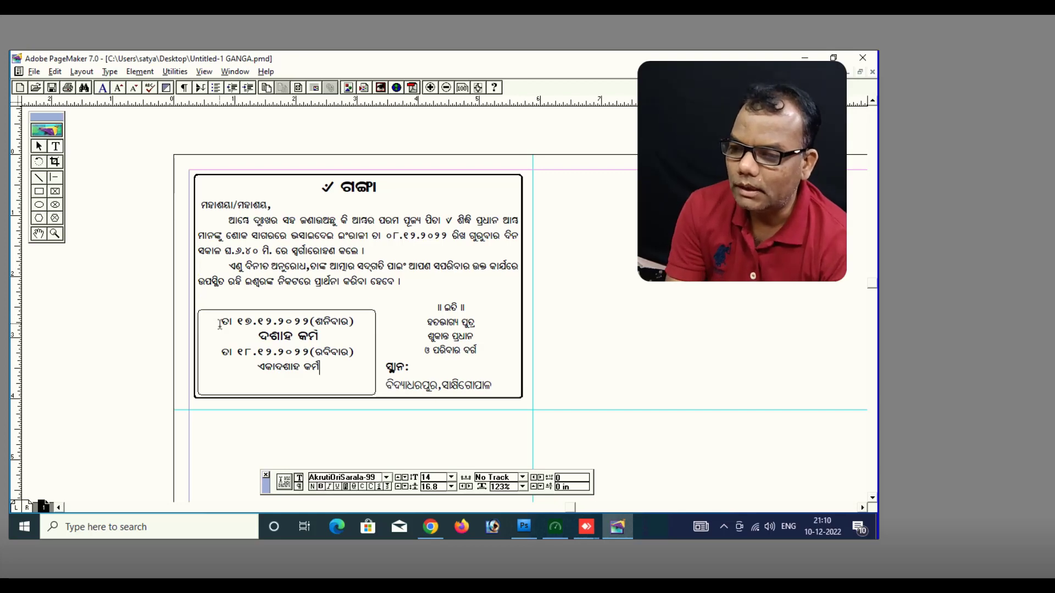
{"action": "left_click", "coordinate": [319, 368]}
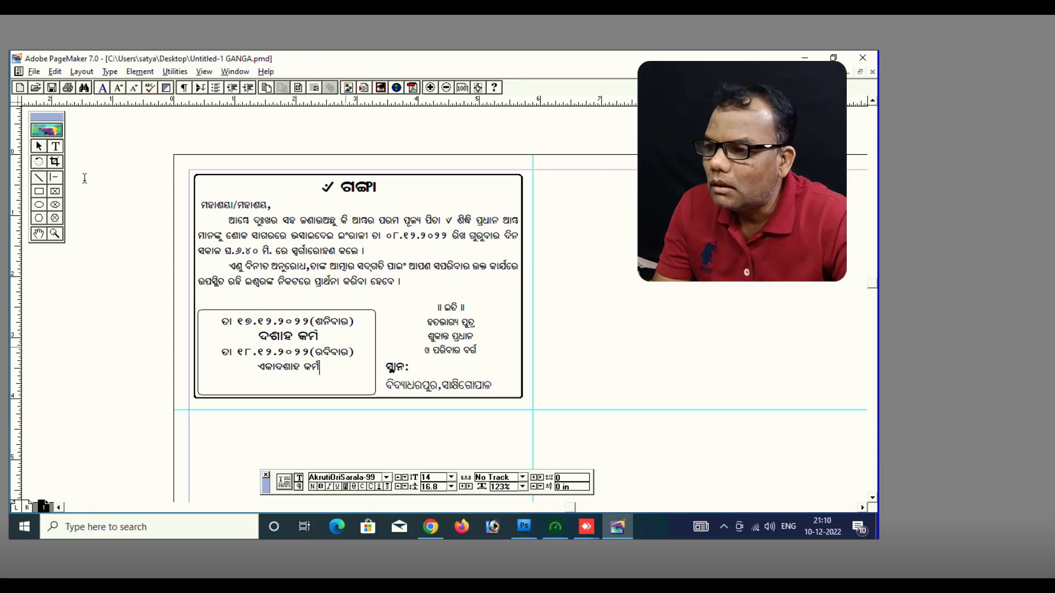
Step: Draw a rectangle about 1.2 in wide on the empty pasteboard left of the page and select it
{"action": "left_click", "coordinate": [45, 194]}
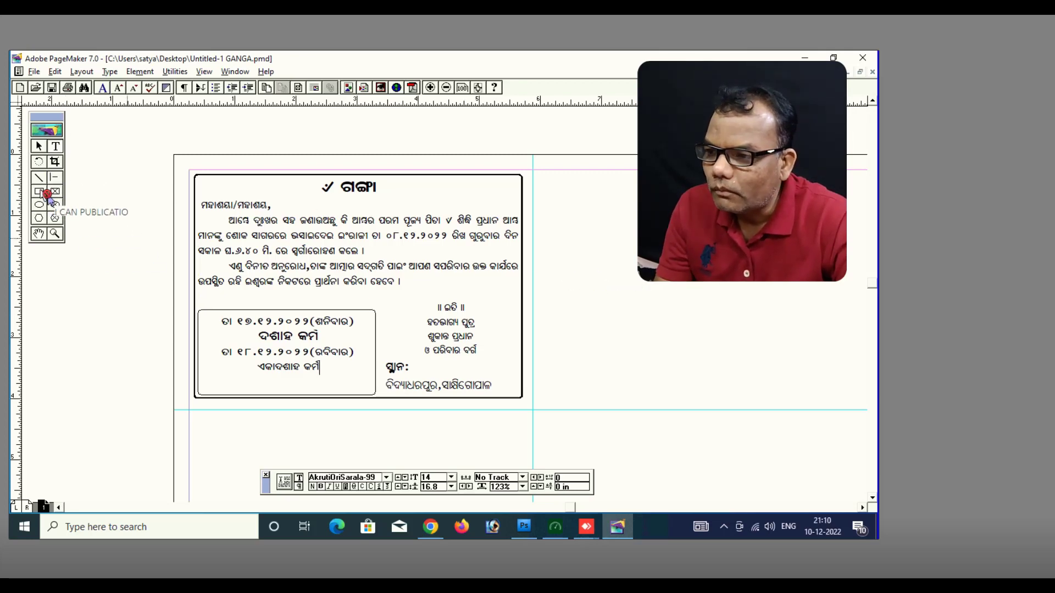
{"action": "left_click", "coordinate": [47, 193]}
{"action": "left_click_drag", "start_coordinate": [83, 279], "coordinate": [160, 305]}
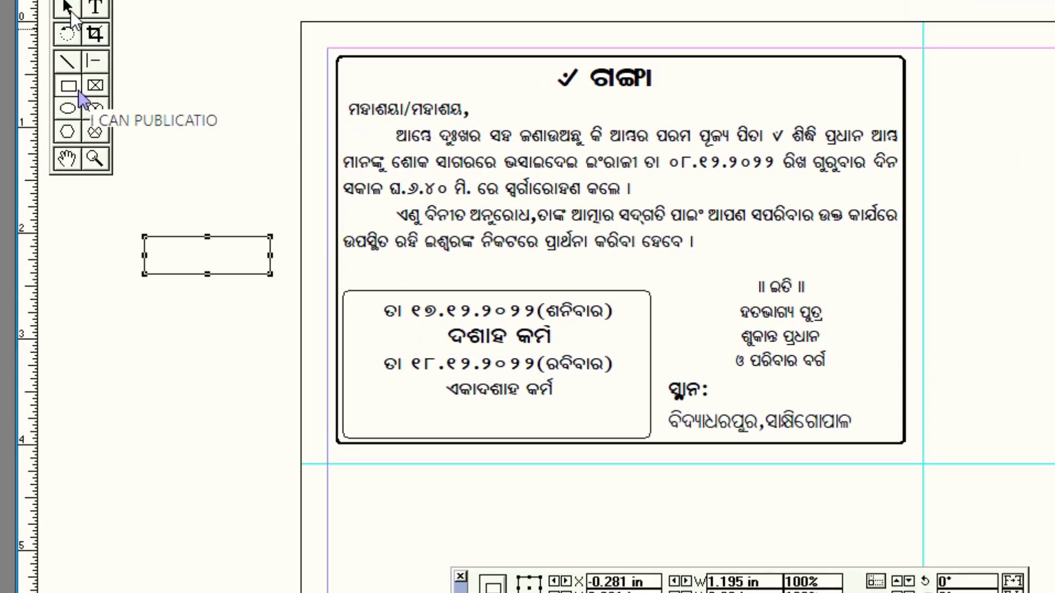
{"action": "left_click", "coordinate": [70, 11]}
{"action": "left_click", "coordinate": [252, 269]}
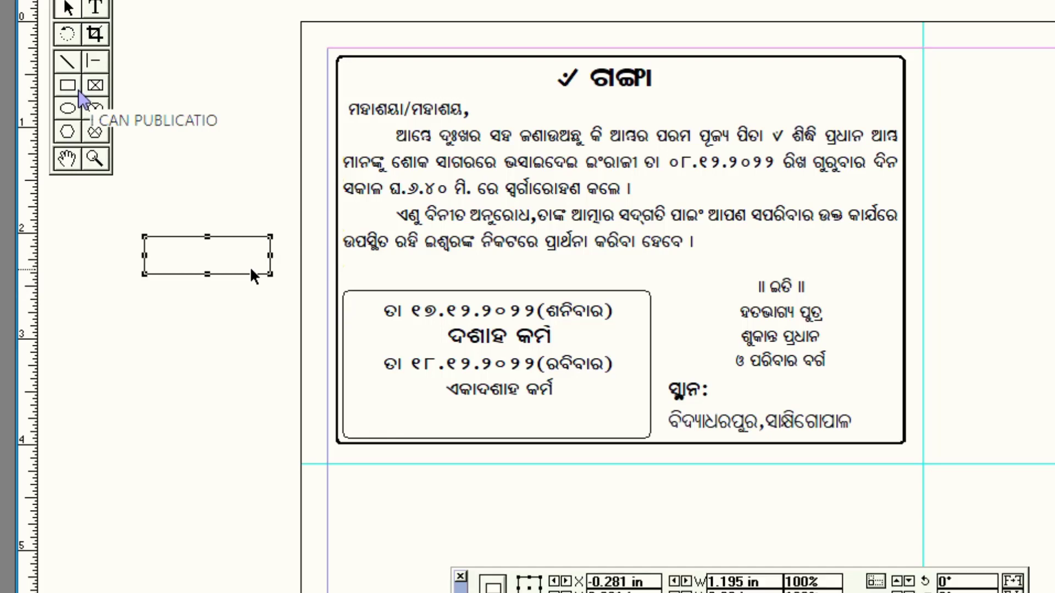
Step: Show the Colors palette and fill the selected pasteboard rectangle with Black
{"action": "key", "text": "ctrl+j"}
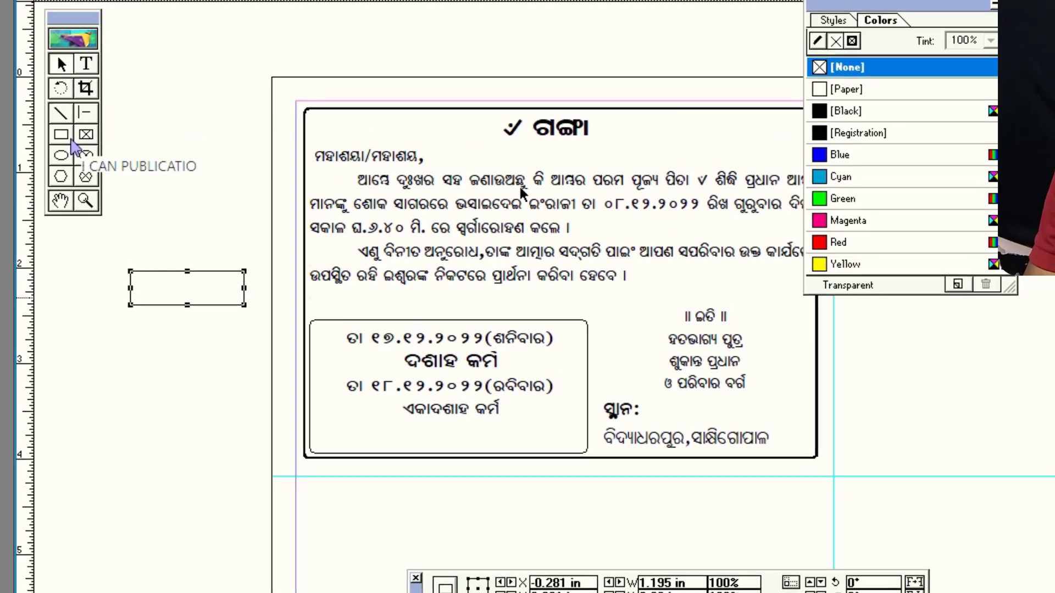
{"action": "left_click", "coordinate": [899, 123]}
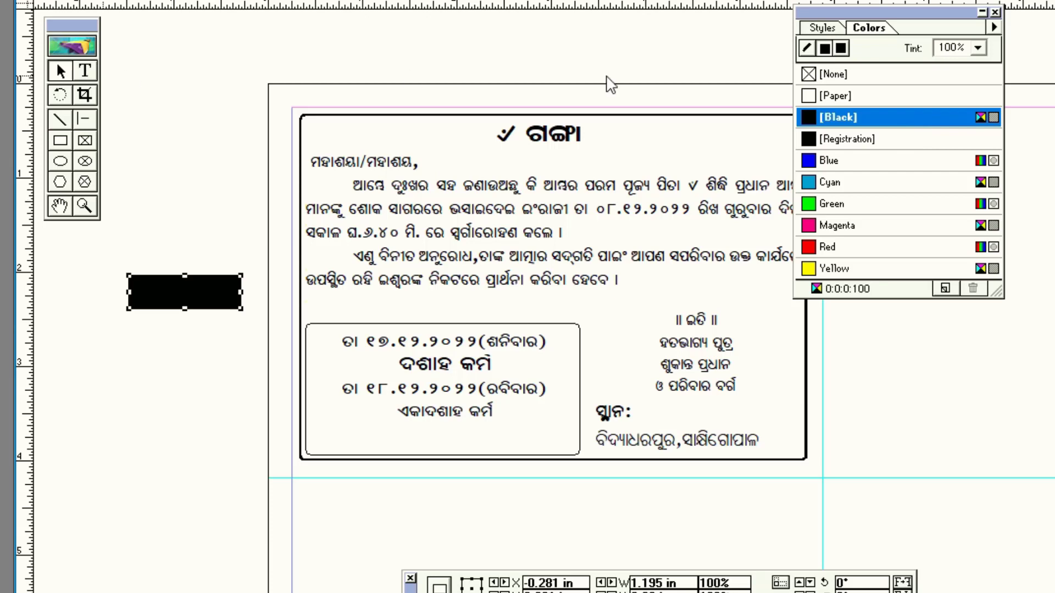
{"action": "key", "text": "t"}
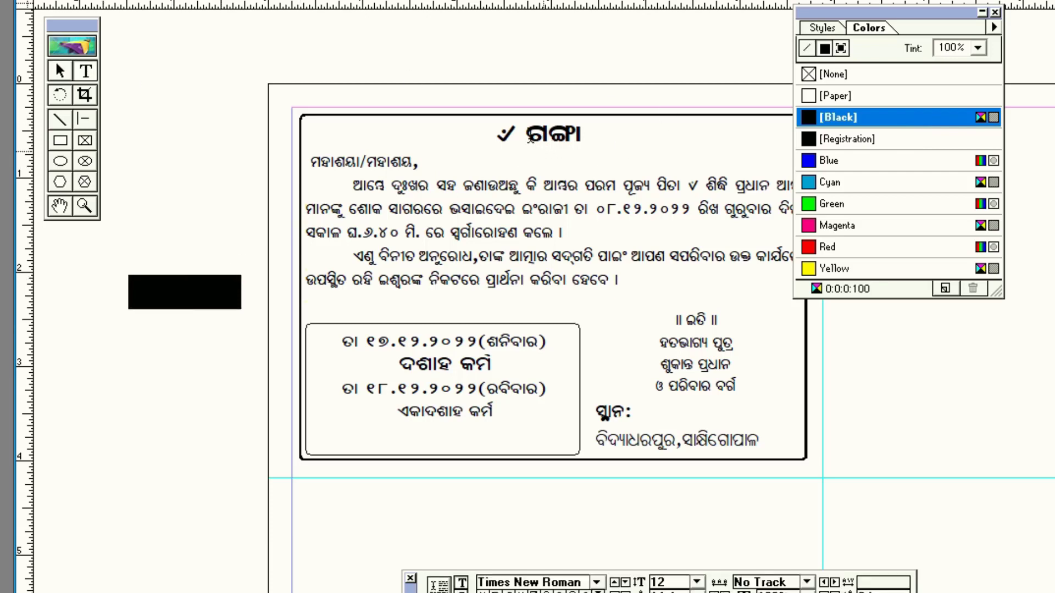
{"action": "left_click", "coordinate": [526, 135]}
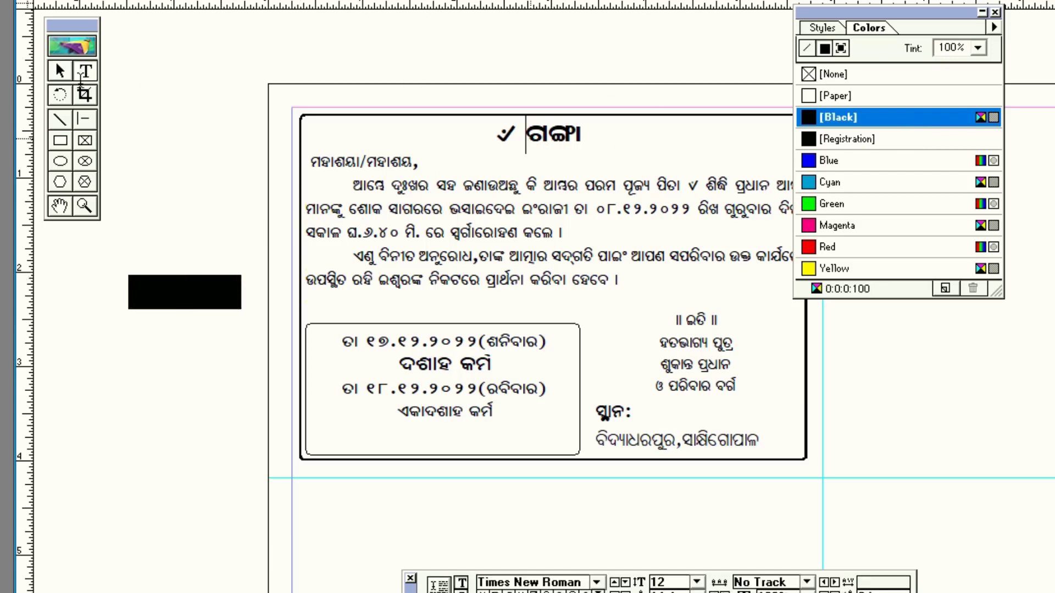
Step: Delete the black rectangle from the pasteboard left of the page
{"action": "key", "text": "Escape"}
{"action": "left_click", "coordinate": [166, 279]}
{"action": "key", "text": "Delete"}
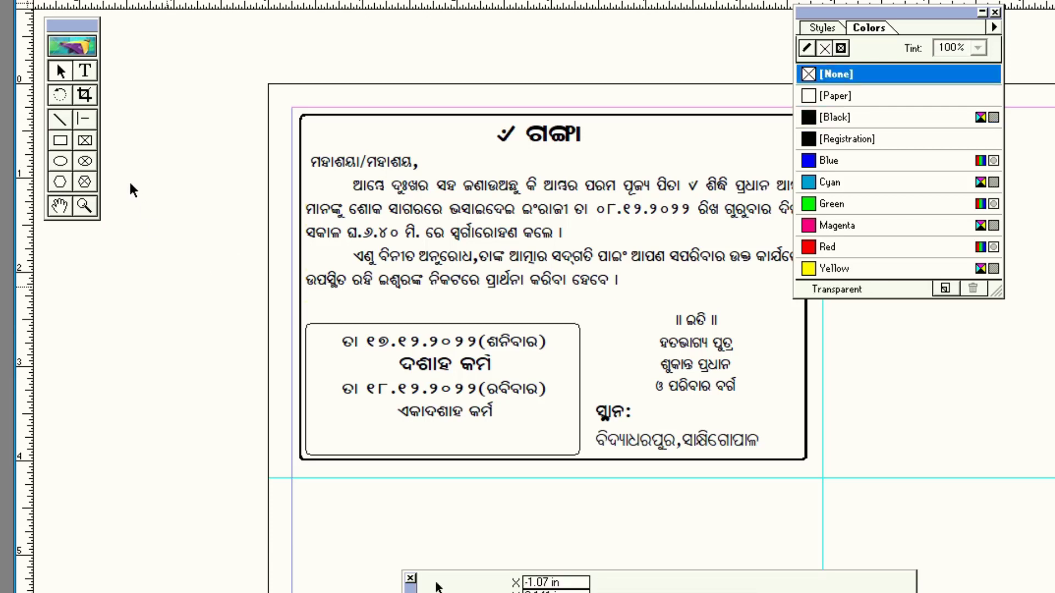
Step: Draw a new rectangle about 1.19 in wide and 0.45 in high left of the page and fill it with Black
{"action": "left_click", "coordinate": [61, 142]}
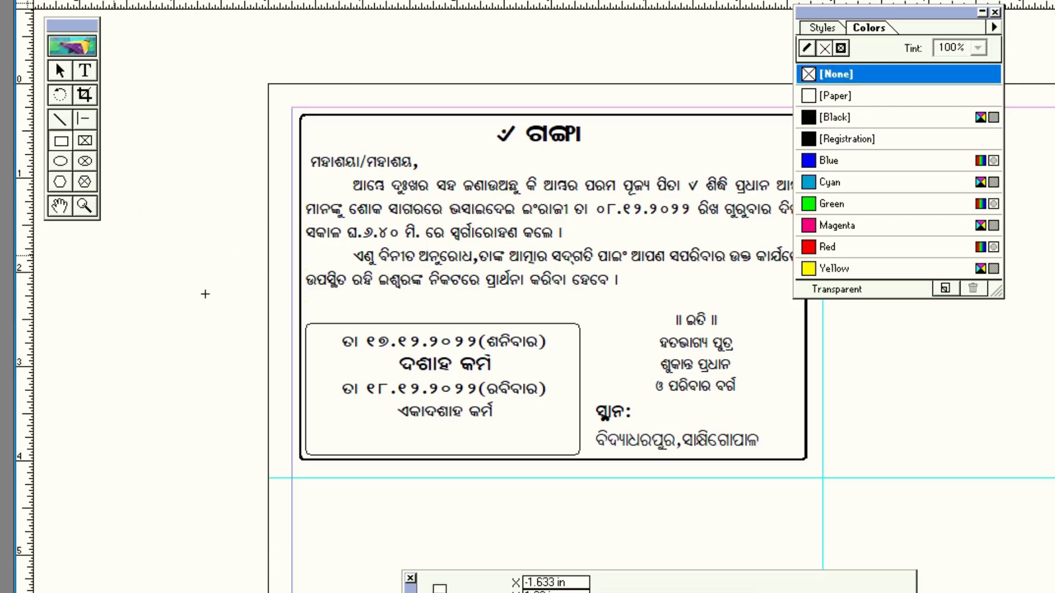
{"action": "left_click_drag", "start_coordinate": [205, 294], "coordinate": [237, 296]}
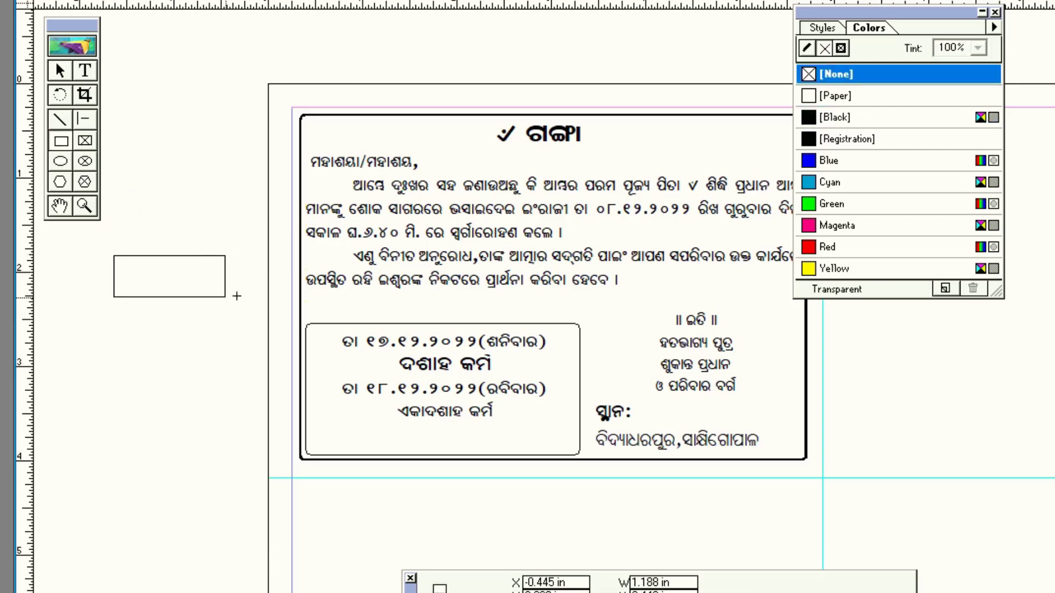
{"action": "left_click", "coordinate": [901, 118]}
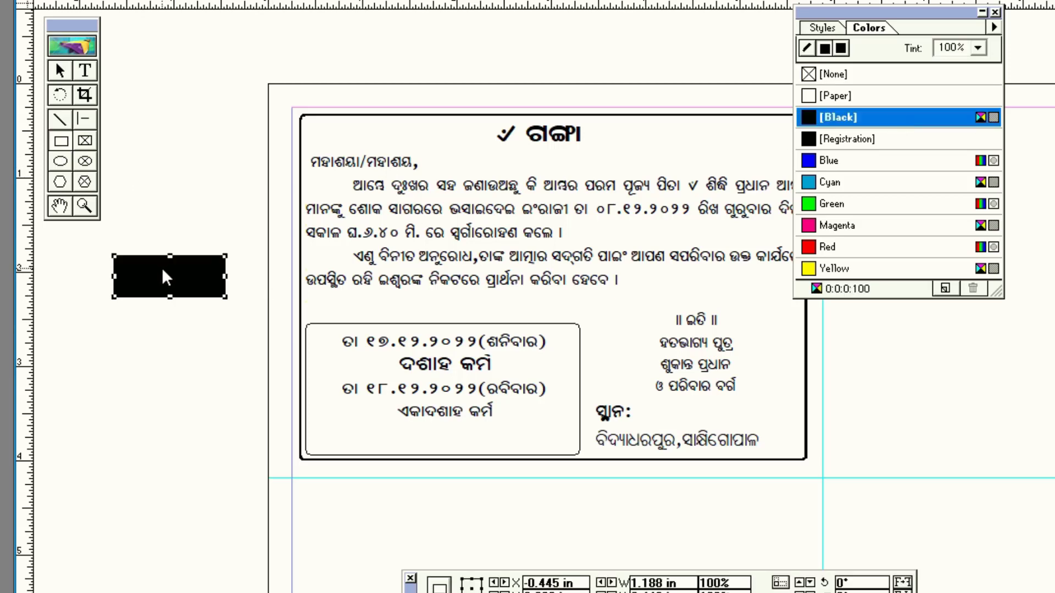
Step: Copy the heading word ଗଙ୍ଗା into a new text block about 1.1 in wide above the black rectangle
{"action": "left_click", "coordinate": [87, 73]}
{"action": "left_click_drag", "start_coordinate": [531, 138], "coordinate": [596, 136]}
{"action": "key", "text": "ctrl+c"}
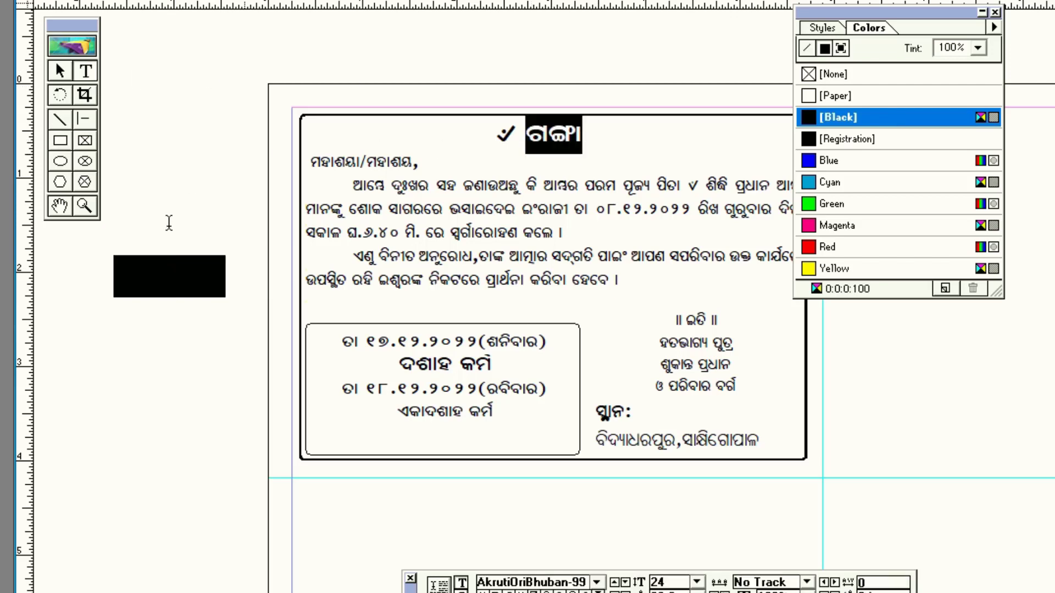
{"action": "left_click", "coordinate": [230, 226]}
{"action": "left_click_drag", "start_coordinate": [129, 204], "coordinate": [231, 231]}
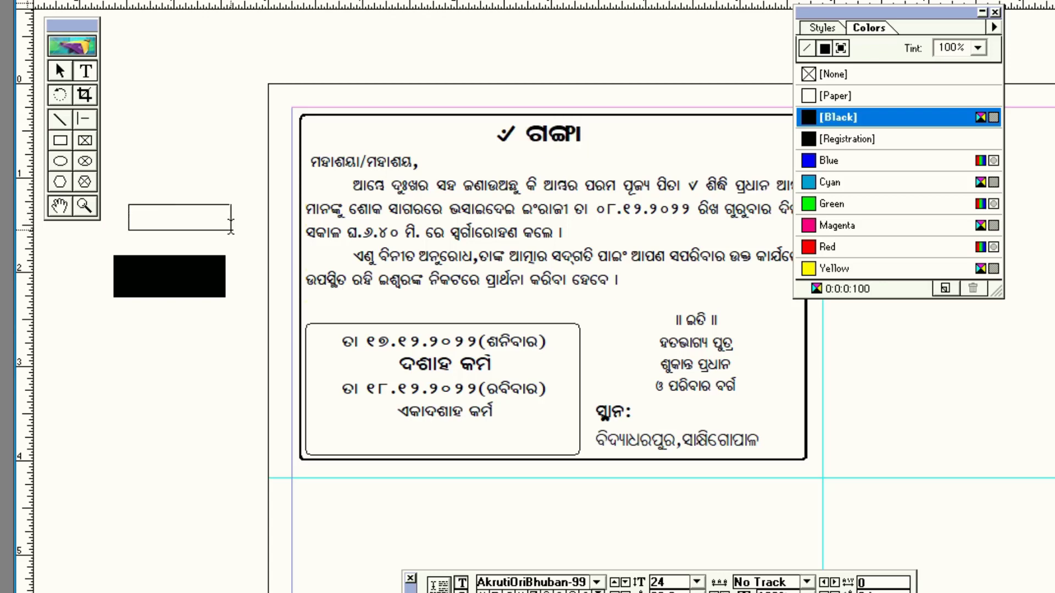
{"action": "key", "text": "ctrl+v"}
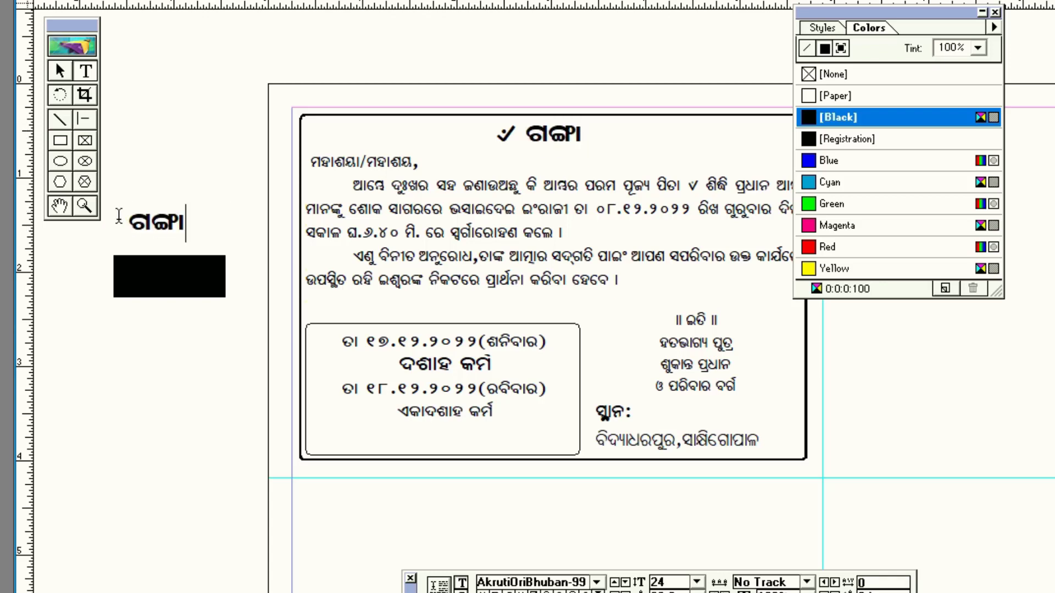
Step: Color the pasted word ଗଙ୍ଗା with Paper so it can be read on black
{"action": "key", "text": "shift+Left"}
{"action": "key", "text": "shift+Left"}
{"action": "key", "text": "shift+Left"}
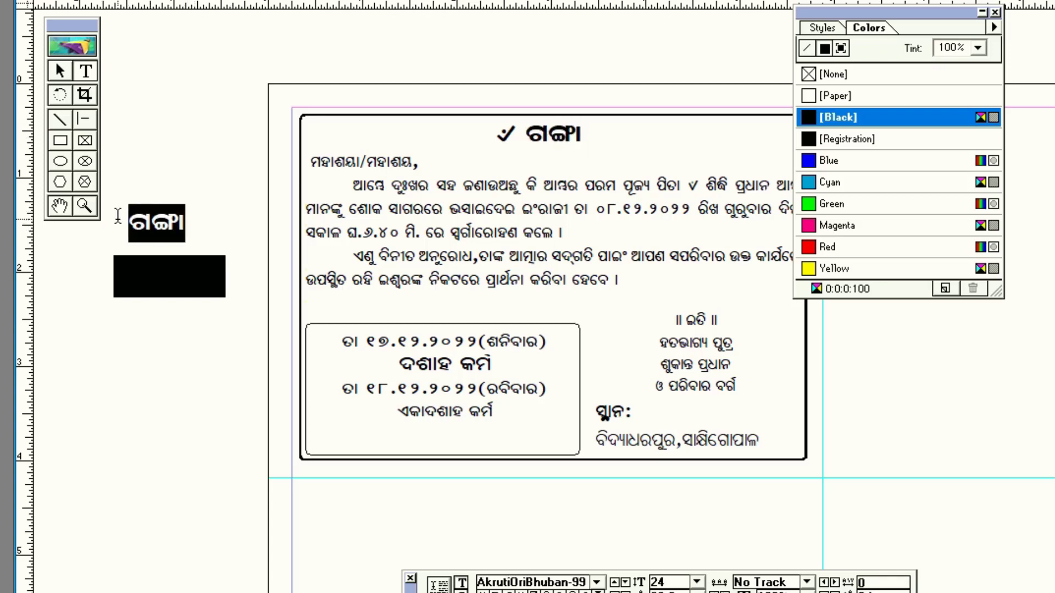
{"action": "left_click", "coordinate": [883, 96]}
{"action": "left_click", "coordinate": [212, 221]}
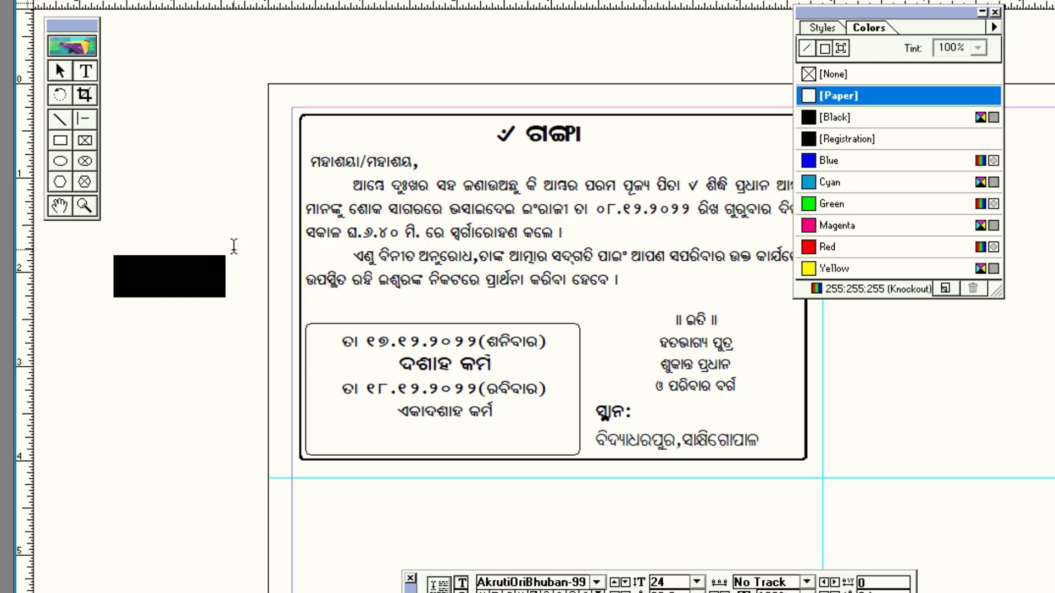
Step: Move the Paper-colored text block onto the black rectangle and nudge it until the word sits vertically centered
{"action": "left_click", "coordinate": [67, 72]}
{"action": "left_click", "coordinate": [156, 219]}
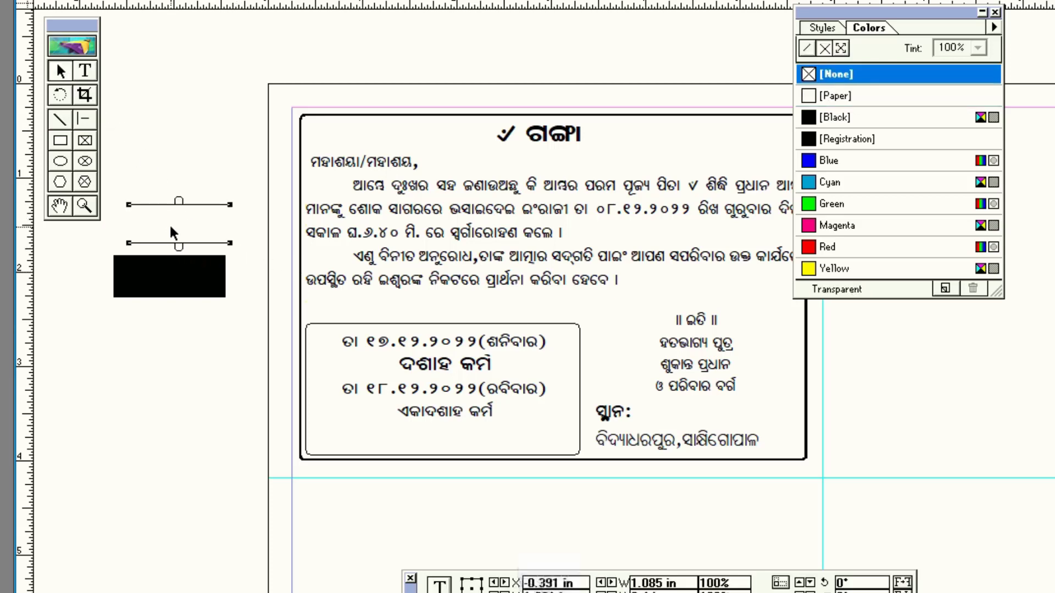
{"action": "left_click_drag", "start_coordinate": [171, 227], "coordinate": [165, 270]}
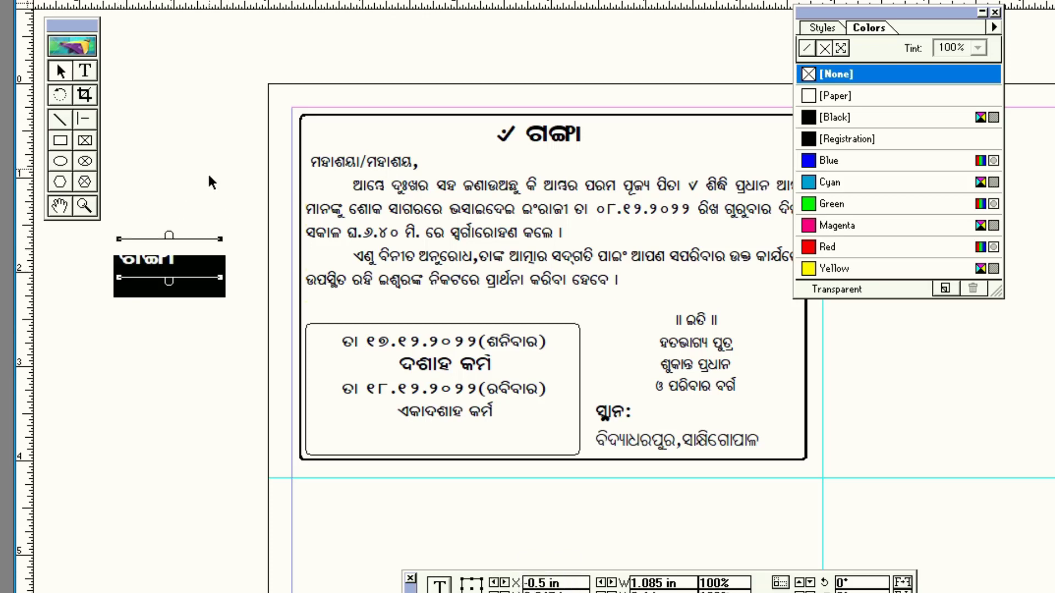
{"action": "key", "text": "Down"}
{"action": "key", "text": "Down"}
{"action": "key", "text": "Down"}
{"action": "key", "text": "Down"}
{"action": "key", "text": "Down"}
{"action": "key", "text": "Down"}
{"action": "key", "text": "Down"}
{"action": "key", "text": "Down"}
{"action": "key", "text": "Down"}
{"action": "key", "text": "Down"}
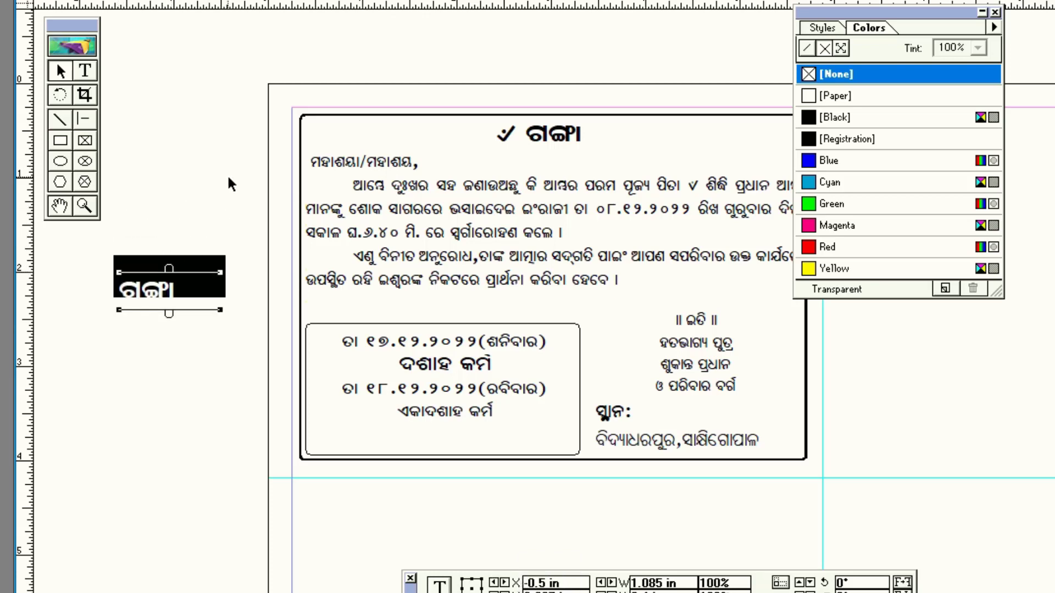
{"action": "key", "text": "Up"}
{"action": "key", "text": "Up"}
{"action": "key", "text": "Up"}
{"action": "key", "text": "Up"}
{"action": "key", "text": "Up"}
{"action": "key", "text": "Up"}
{"action": "key", "text": "Up"}
{"action": "key", "text": "Up"}
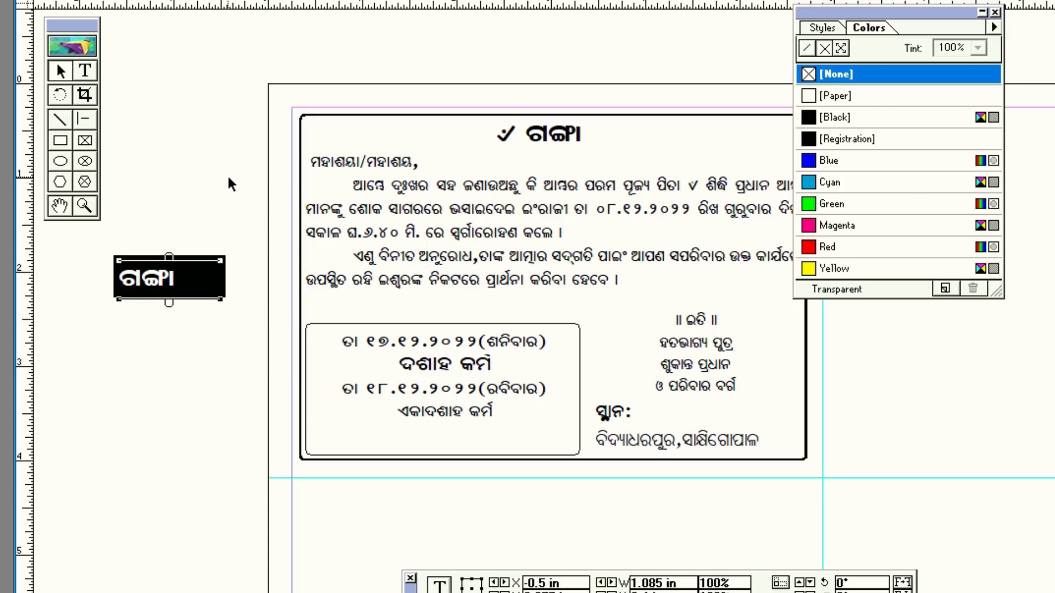
Step: Center the word ଗଙ୍ଗା horizontally within its text block on the black rectangle and close the Colors palette
{"action": "left_click", "coordinate": [85, 71]}
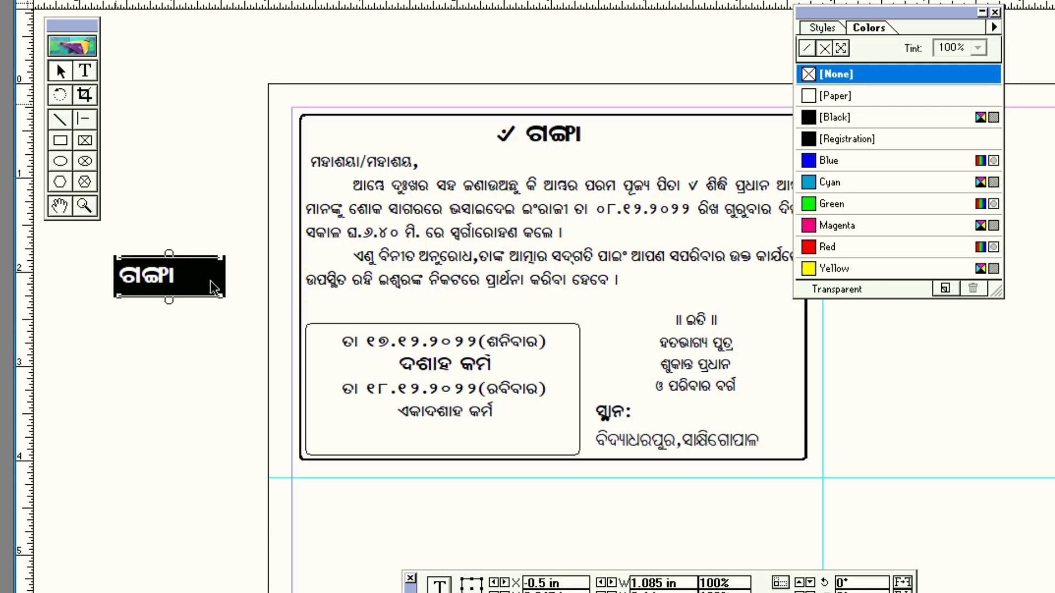
{"action": "left_click", "coordinate": [195, 296]}
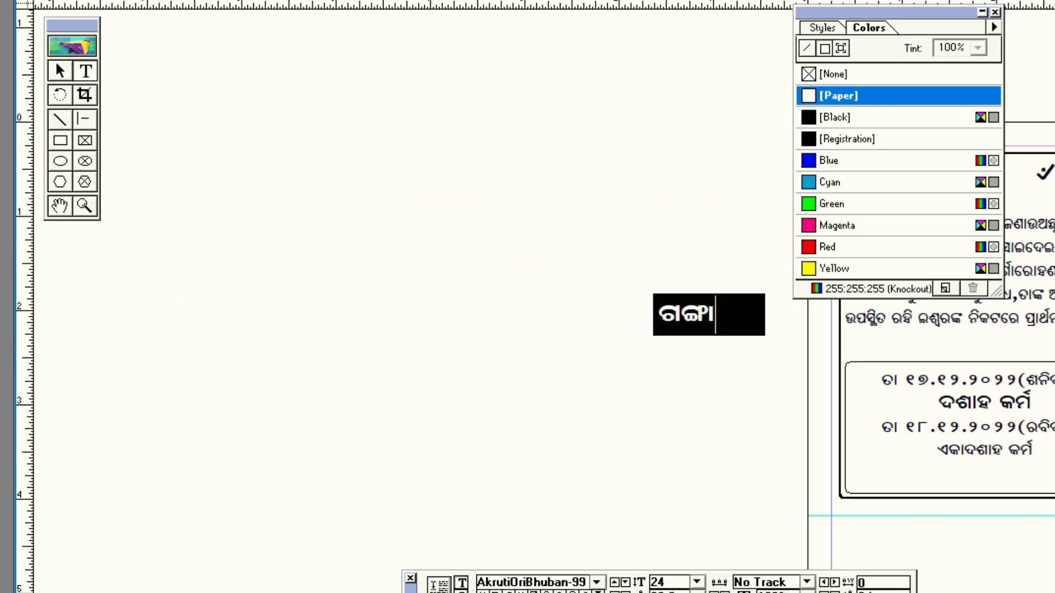
{"action": "key", "text": "ctrl+a"}
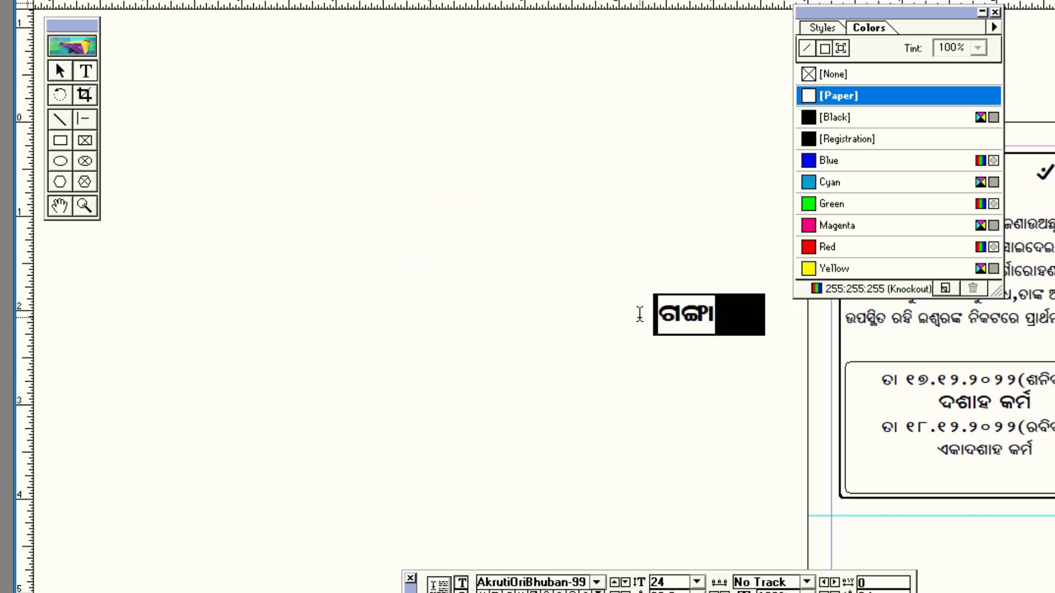
{"action": "key", "text": "ctrl+shift+c"}
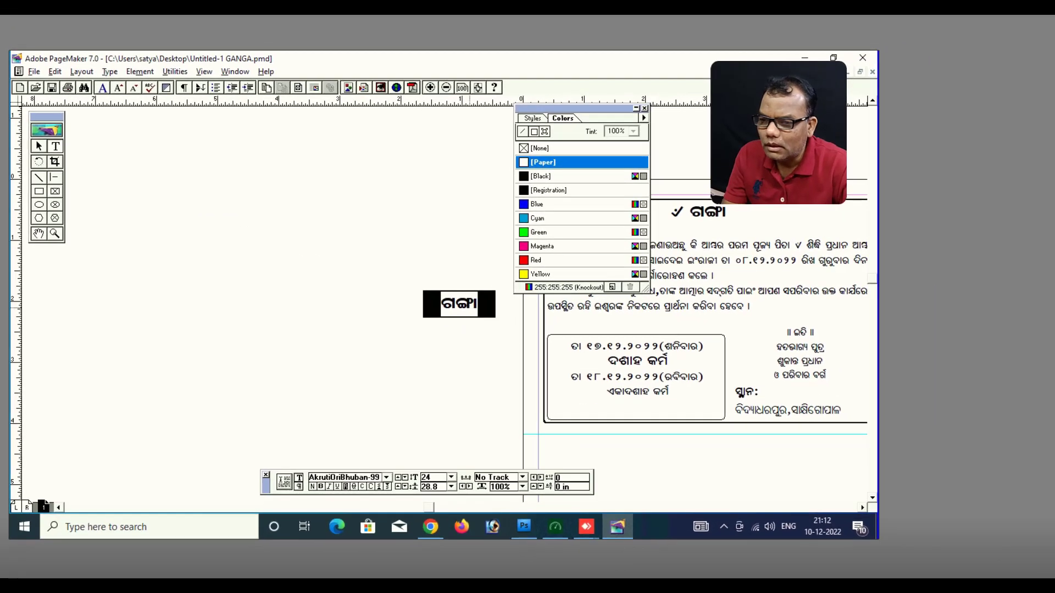
{"action": "left_click", "coordinate": [471, 306]}
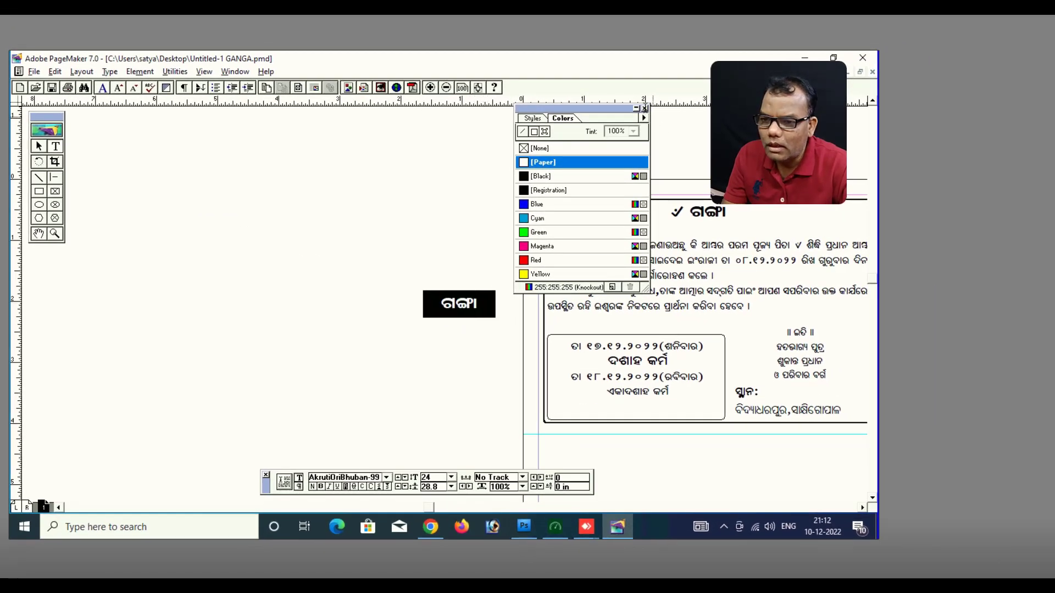
{"action": "left_click", "coordinate": [645, 108]}
Step: Give the black rectangle slightly rounded corners using the second Rounded Corners style
{"action": "left_click", "coordinate": [40, 146]}
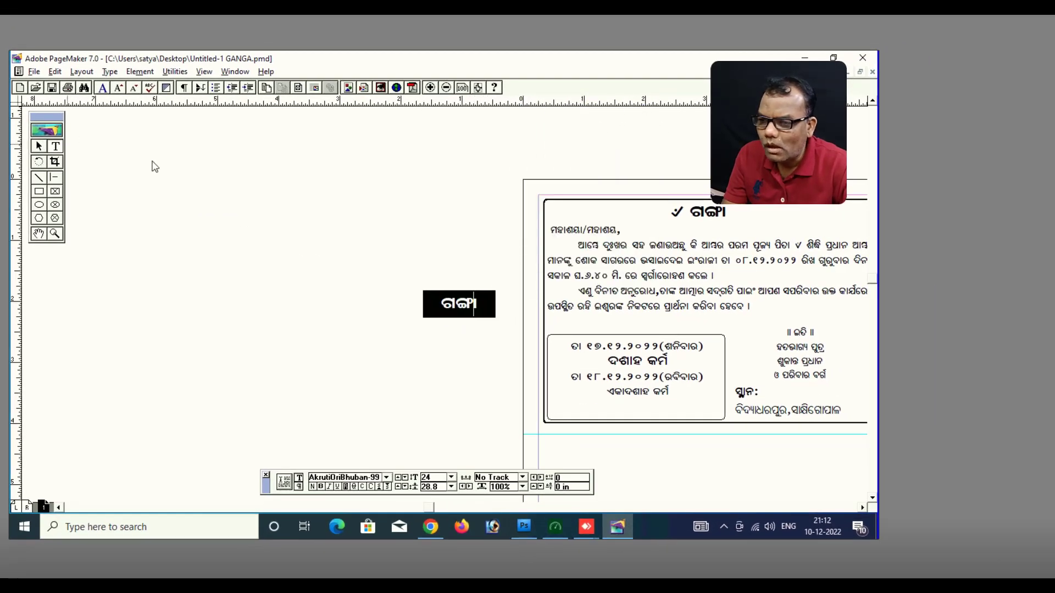
{"action": "left_click", "coordinate": [428, 298]}
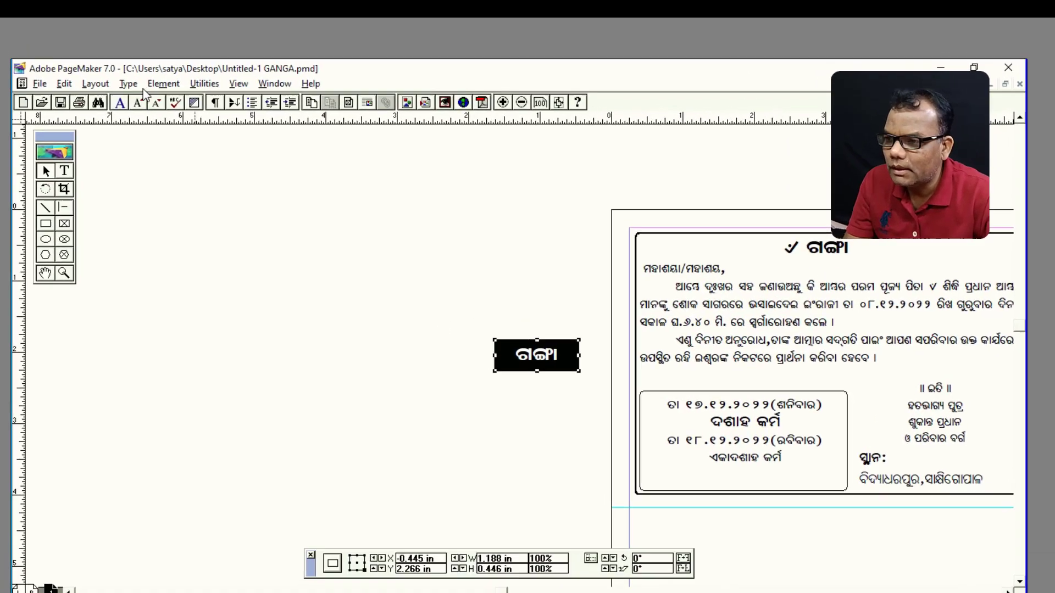
{"action": "left_click", "coordinate": [142, 72]}
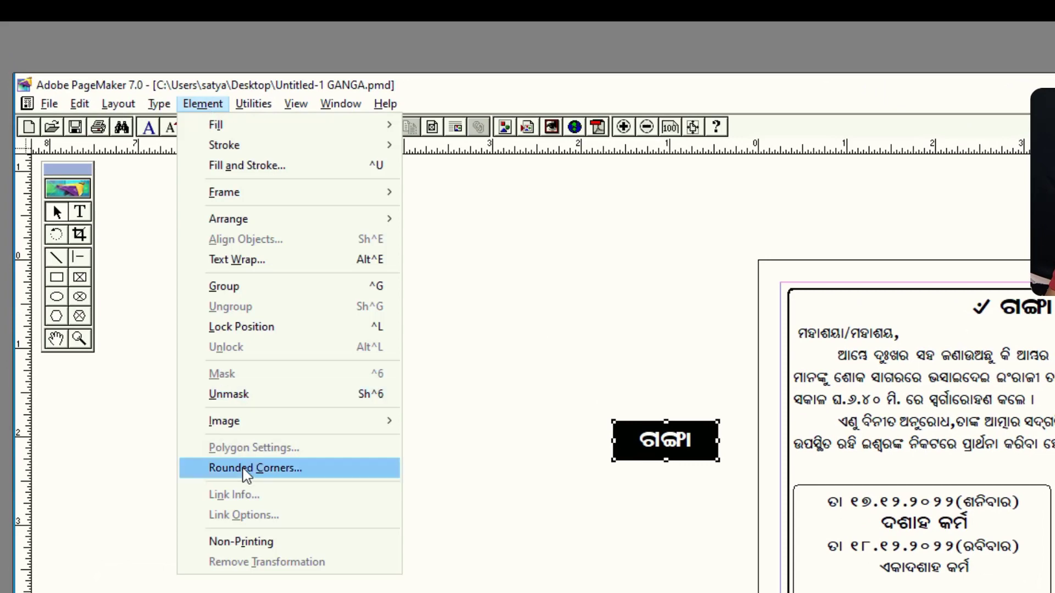
{"action": "left_click", "coordinate": [224, 468]}
{"action": "left_click", "coordinate": [610, 360]}
{"action": "left_click", "coordinate": [713, 354]}
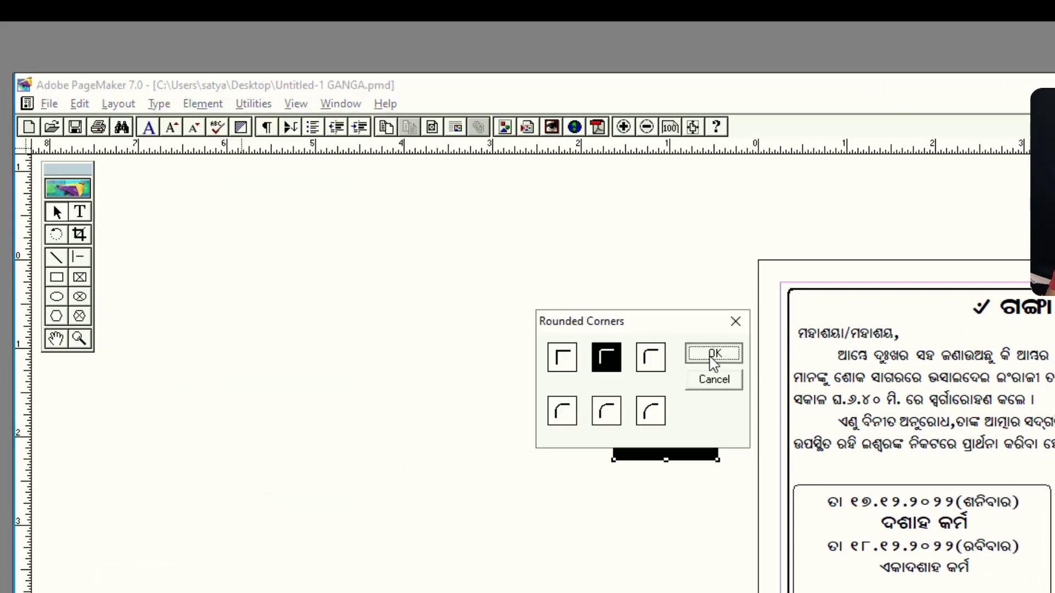
{"action": "left_click", "coordinate": [613, 356]}
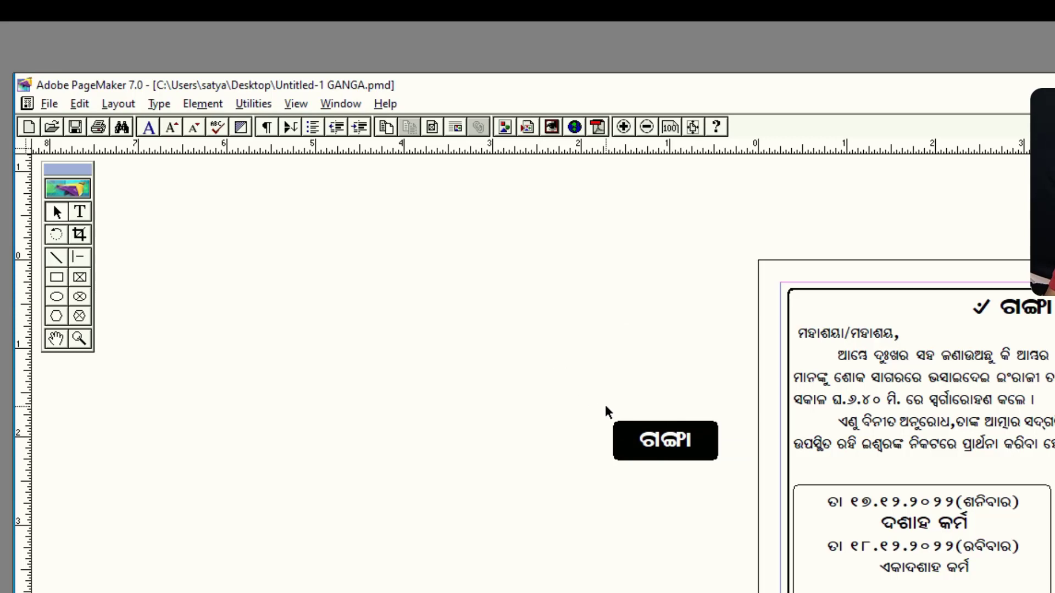
{"action": "left_click", "coordinate": [674, 445]}
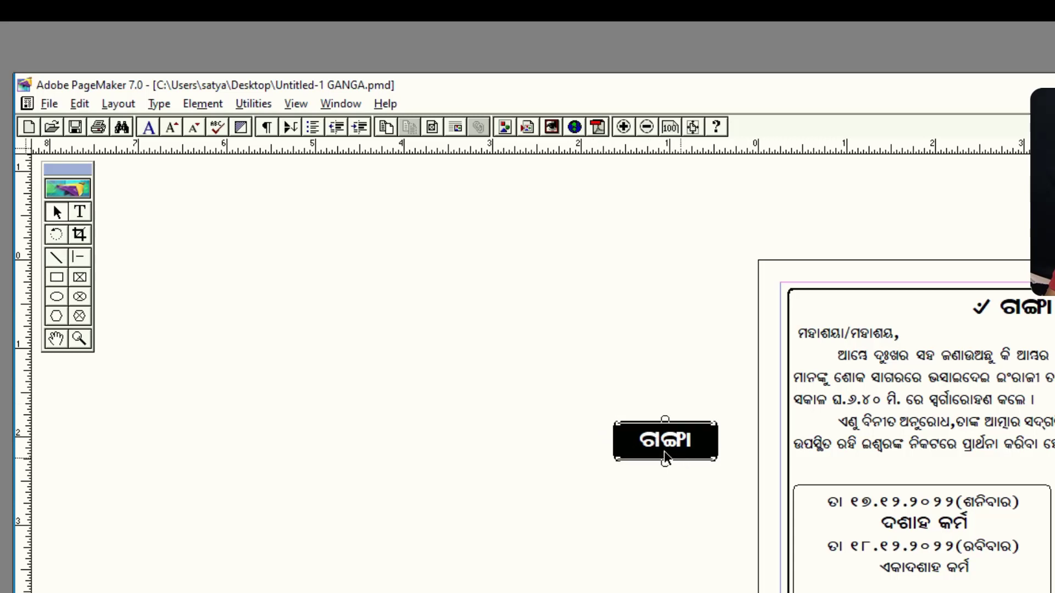
{"action": "left_click_drag", "start_coordinate": [657, 439], "coordinate": [712, 448]}
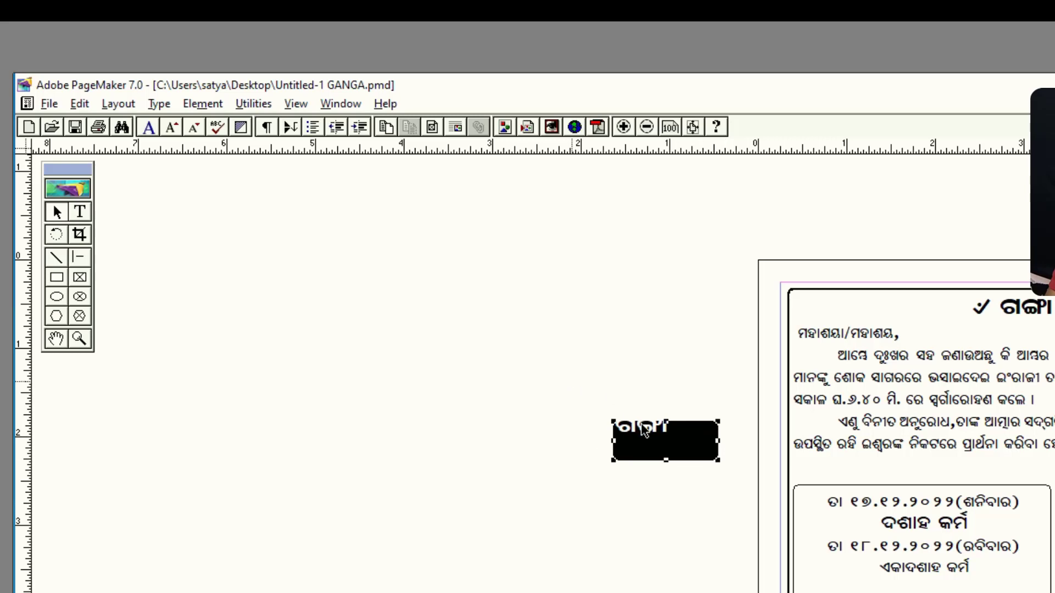
{"action": "left_click_drag", "start_coordinate": [646, 430], "coordinate": [677, 457]}
{"action": "key", "text": "ctrl+z"}
{"action": "left_click_drag", "start_coordinate": [509, 354], "coordinate": [687, 443]}
{"action": "key", "text": "Delete"}
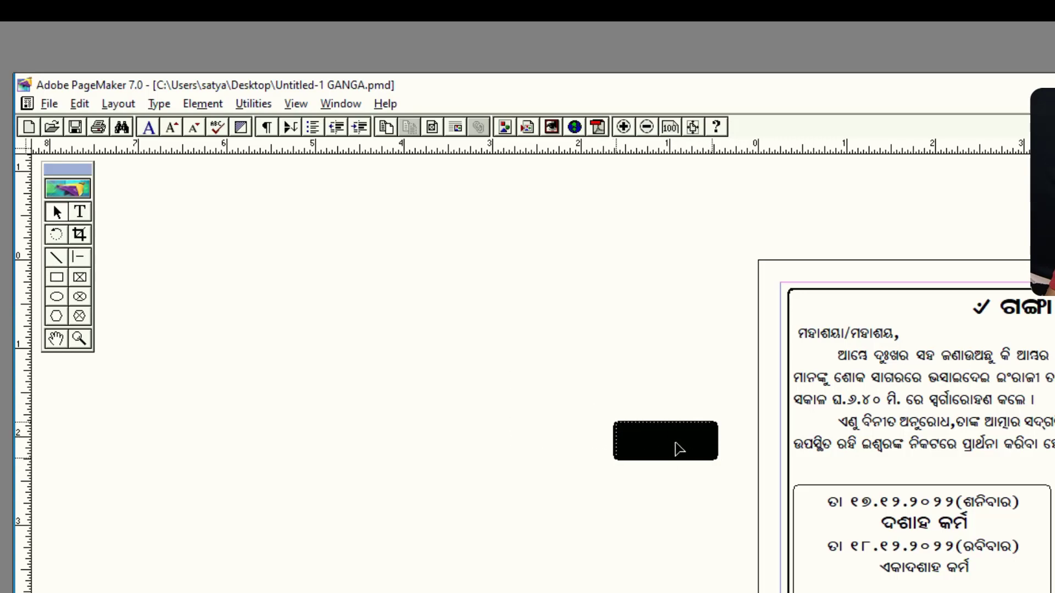
{"action": "key", "text": "ctrl+z"}
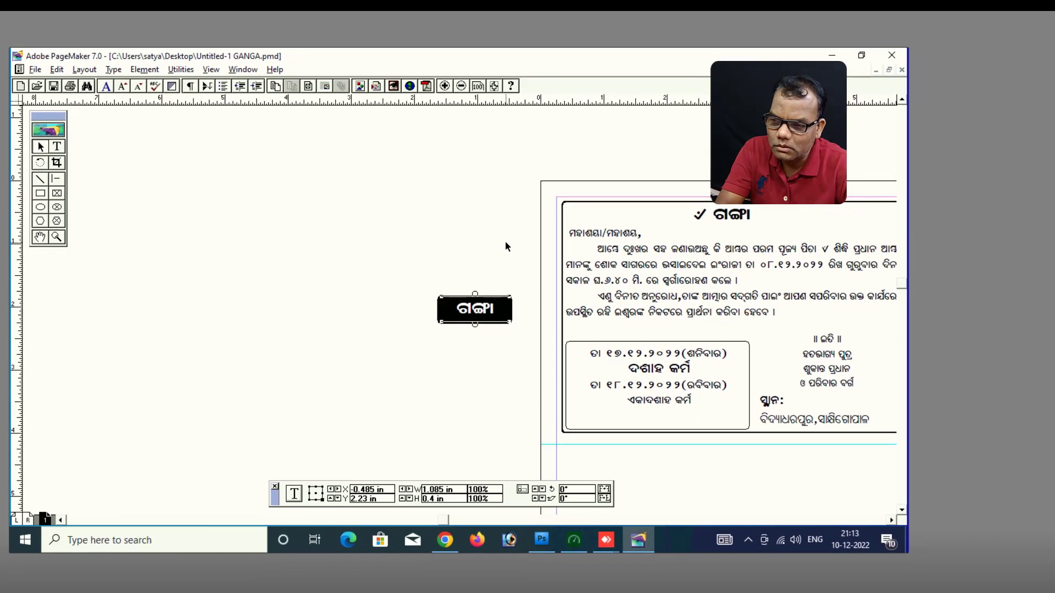
Step: Select the black rectangle and its text together and move them onto the card over the date box's upper edge
{"action": "left_click_drag", "start_coordinate": [379, 259], "coordinate": [524, 344]}
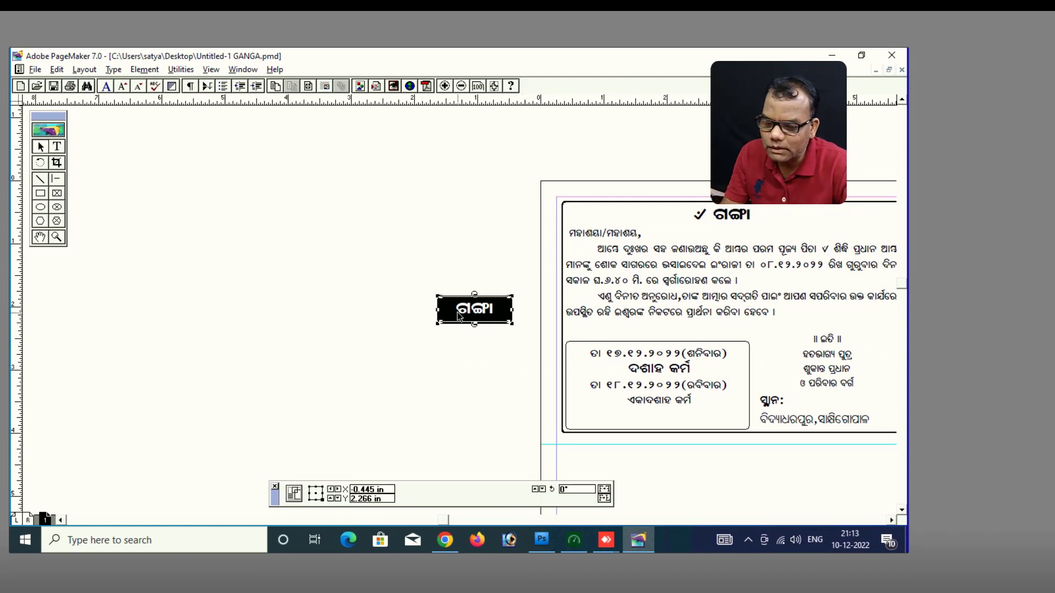
{"action": "left_click_drag", "start_coordinate": [458, 312], "coordinate": [636, 344]}
Step: Move the date text block down inside its rounded box and lower the box's upper edge to clear the black label
{"action": "left_click", "coordinate": [658, 379]}
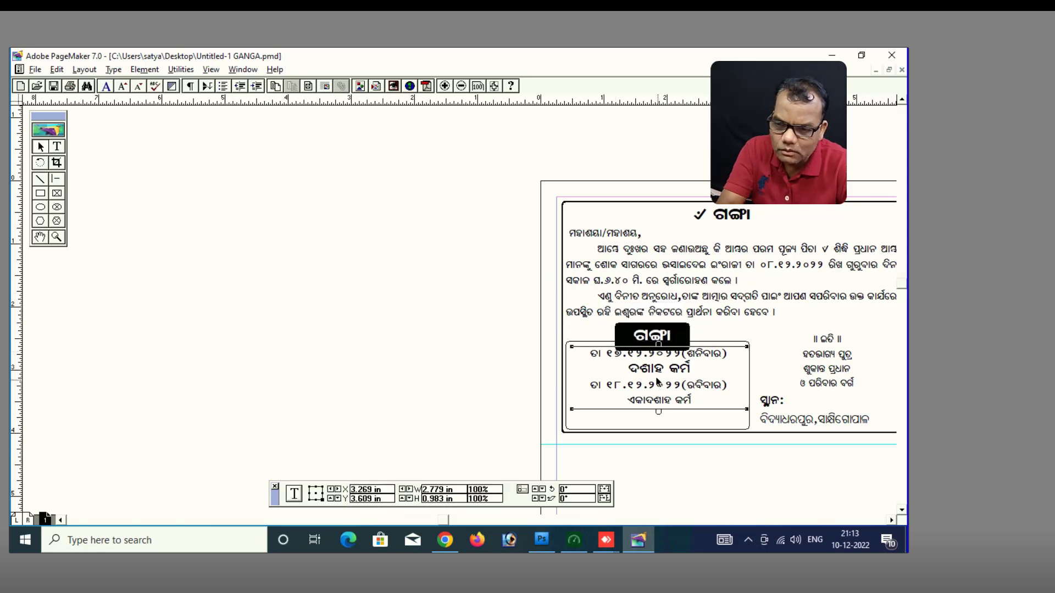
{"action": "key", "text": "Down"}
{"action": "key", "text": "Down"}
{"action": "key", "text": "Down"}
{"action": "key", "text": "Down"}
{"action": "key", "text": "Down"}
{"action": "key", "text": "Down"}
{"action": "key", "text": "Down"}
{"action": "key", "text": "Down"}
{"action": "key", "text": "Down"}
{"action": "key", "text": "Down"}
{"action": "key", "text": "Down"}
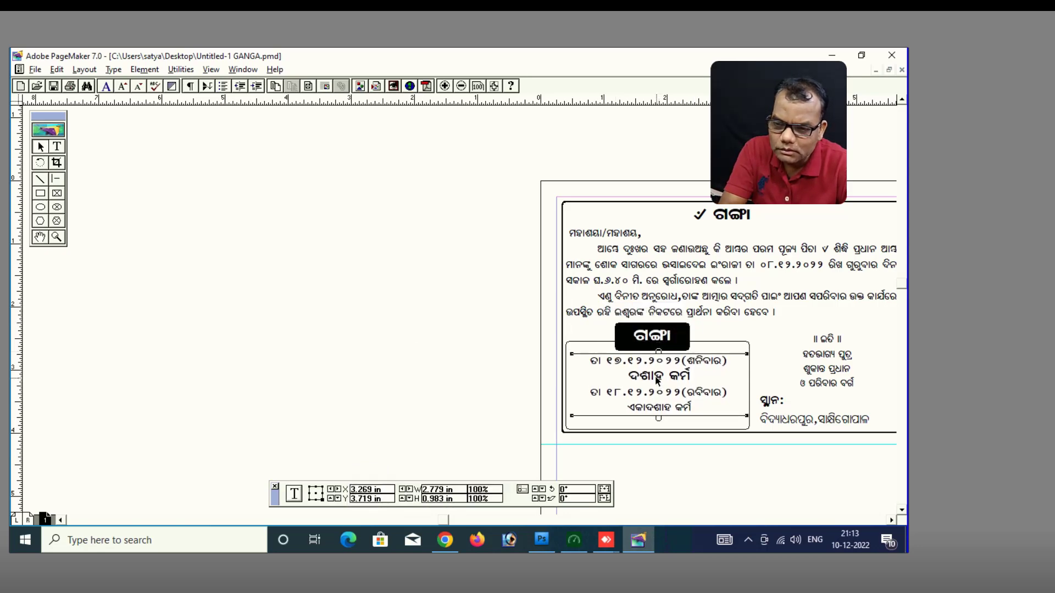
{"action": "key", "text": "Down"}
{"action": "key", "text": "Down"}
{"action": "key", "text": "Down"}
{"action": "key", "text": "Down"}
{"action": "key", "text": "Down"}
{"action": "key", "text": "Down"}
{"action": "left_click", "coordinate": [682, 345]}
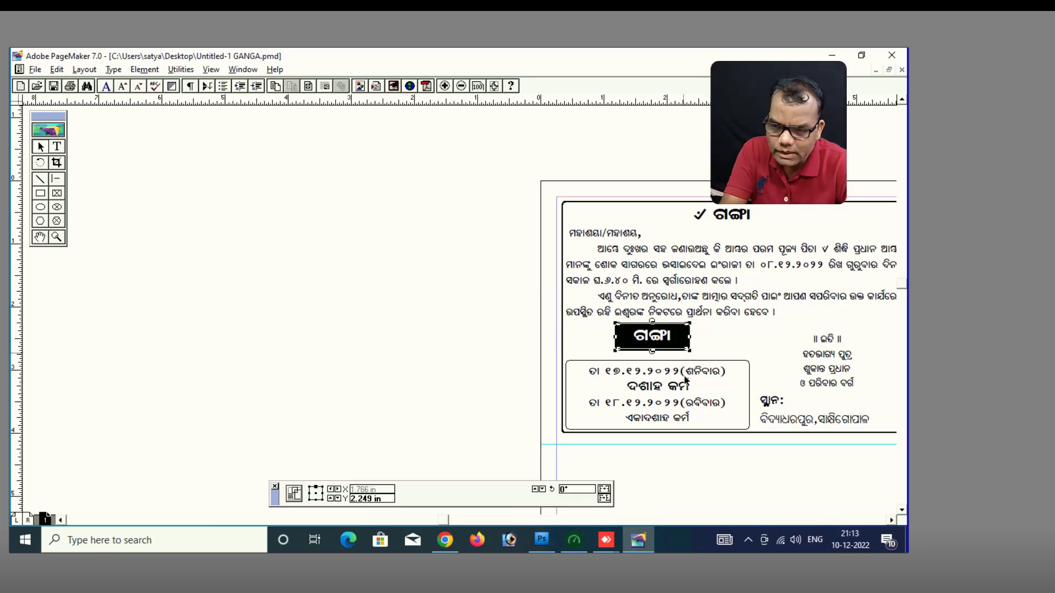
Step: Move the black label and its text down so that they straddle the upper edge of the date box
{"action": "key", "text": "Down"}
{"action": "key", "text": "Down"}
{"action": "key", "text": "Down"}
{"action": "key", "text": "Down"}
{"action": "key", "text": "Down"}
{"action": "key", "text": "Down"}
{"action": "key", "text": "Down"}
{"action": "key", "text": "Down"}
{"action": "key", "text": "Down"}
{"action": "key", "text": "Down"}
{"action": "key", "text": "Down"}
{"action": "key", "text": "Down"}
{"action": "key", "text": "Down"}
{"action": "key", "text": "Down"}
{"action": "key", "text": "Down"}
{"action": "key", "text": "Down"}
{"action": "key", "text": "Down"}
{"action": "key", "text": "Down"}
{"action": "key", "text": "Down"}
{"action": "key", "text": "Down"}
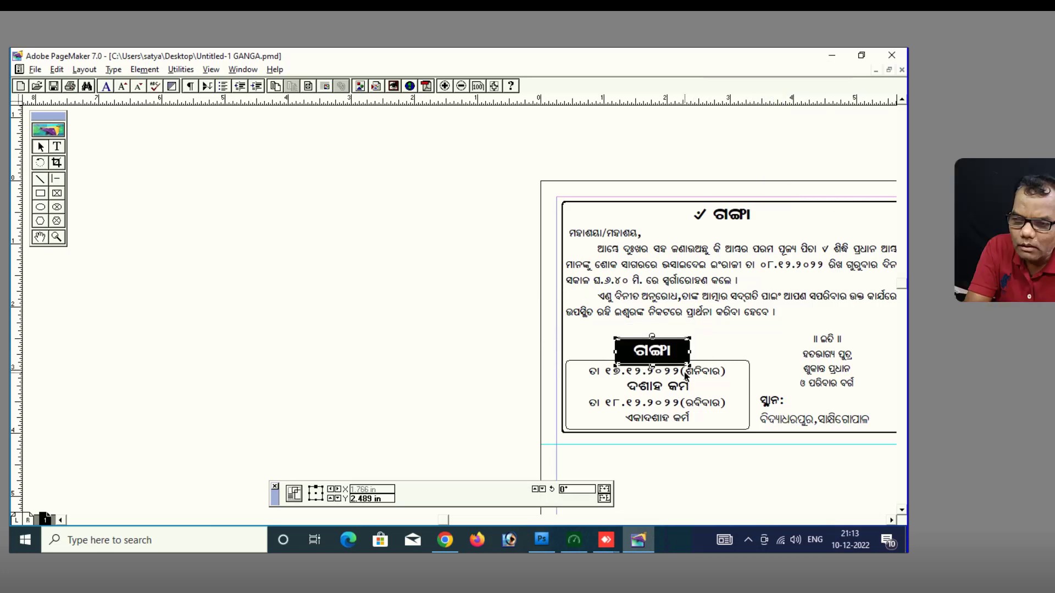
{"action": "key", "text": "Down"}
{"action": "key", "text": "Down"}
{"action": "key", "text": "Down"}
{"action": "key", "text": "Down"}
{"action": "key", "text": "Down"}
{"action": "key", "text": "Down"}
{"action": "key", "text": "Down"}
{"action": "key", "text": "Down"}
{"action": "key", "text": "Down"}
{"action": "key", "text": "Down"}
{"action": "key", "text": "Down"}
{"action": "key", "text": "Down"}
{"action": "key", "text": "Down"}
{"action": "key", "text": "Down"}
{"action": "key", "text": "Down"}
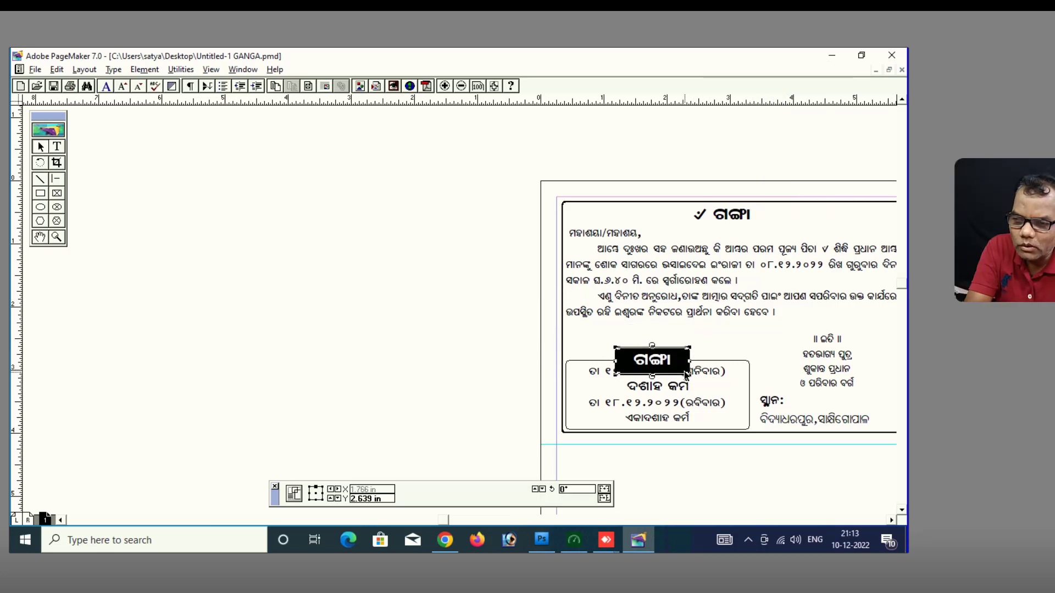
{"action": "key", "text": "Up"}
{"action": "key", "text": "Up"}
{"action": "key", "text": "Up"}
{"action": "key", "text": "Up"}
{"action": "key", "text": "Up"}
{"action": "key", "text": "Up"}
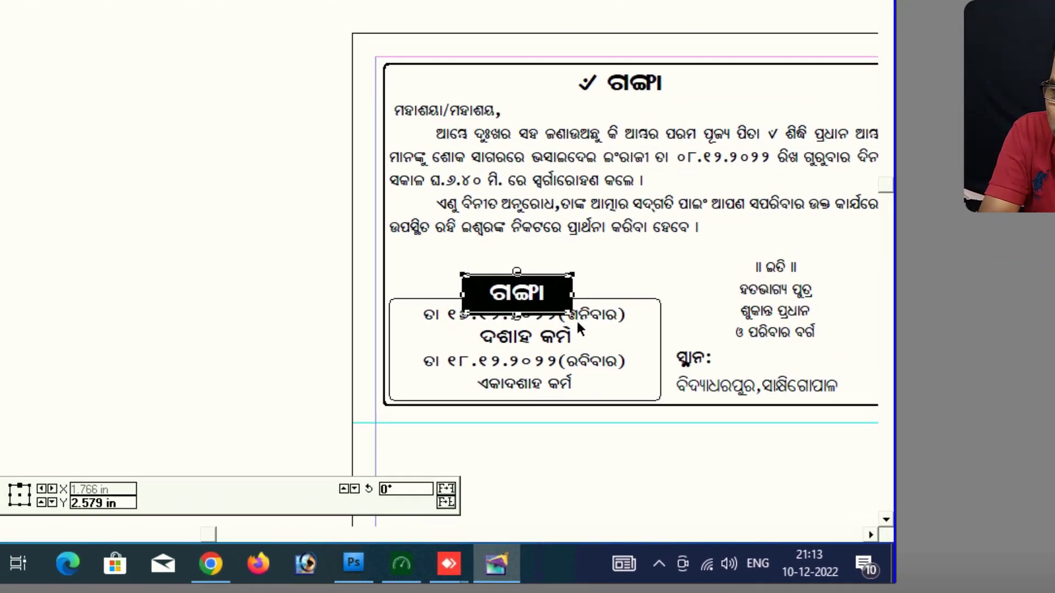
{"action": "key", "text": "Up"}
{"action": "key", "text": "Up"}
{"action": "key", "text": "Up"}
{"action": "left_click", "coordinate": [410, 363]}
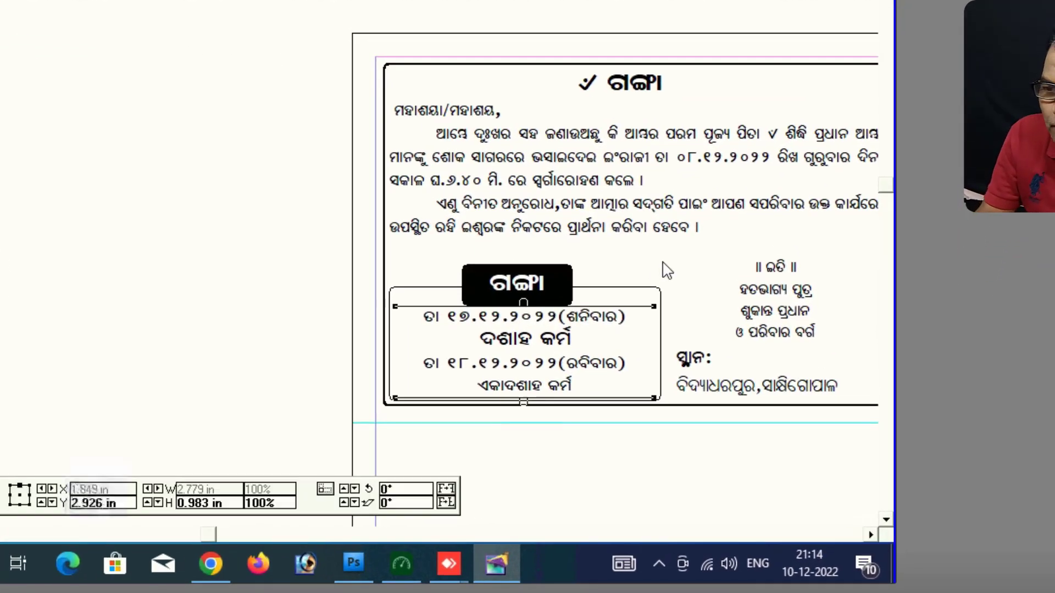
Step: Show the Colors palette and set the label rectangle's fill to None
{"action": "left_click", "coordinate": [572, 271]}
{"action": "key", "text": "ctrl+a"}
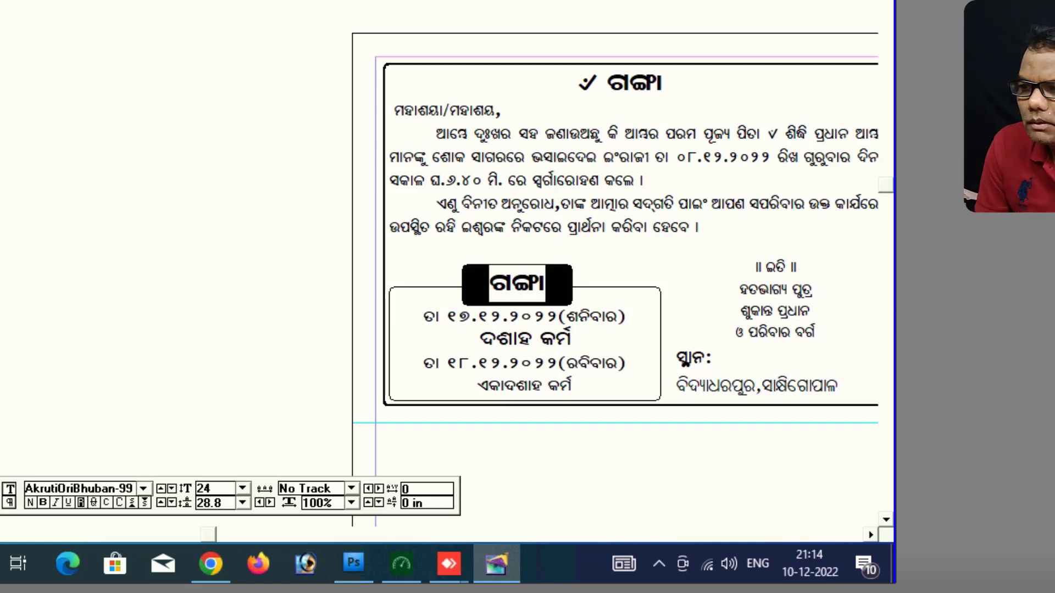
{"action": "key", "text": "F9"}
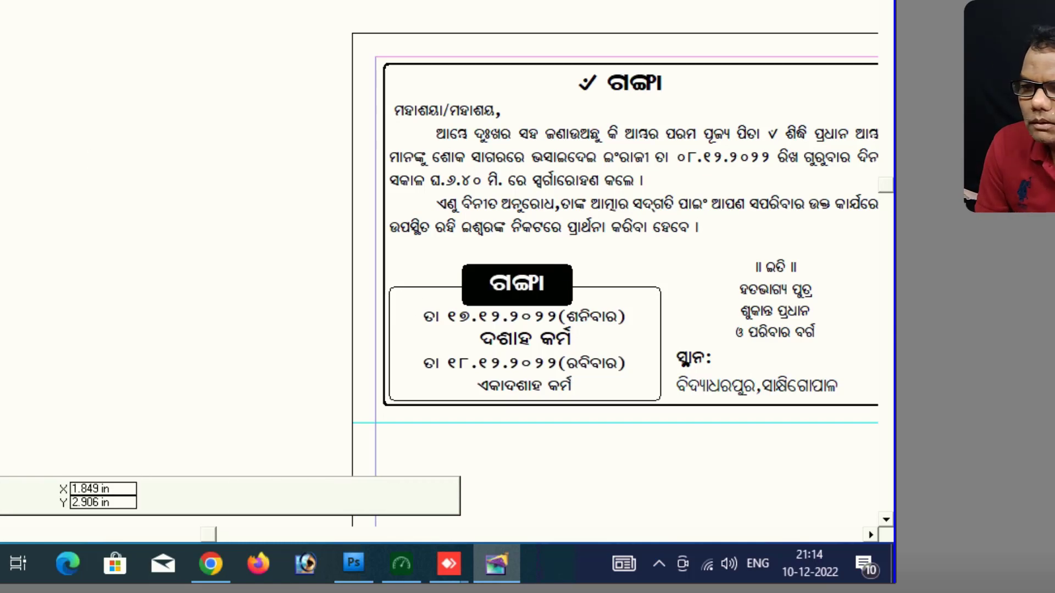
{"action": "left_click", "coordinate": [535, 291]}
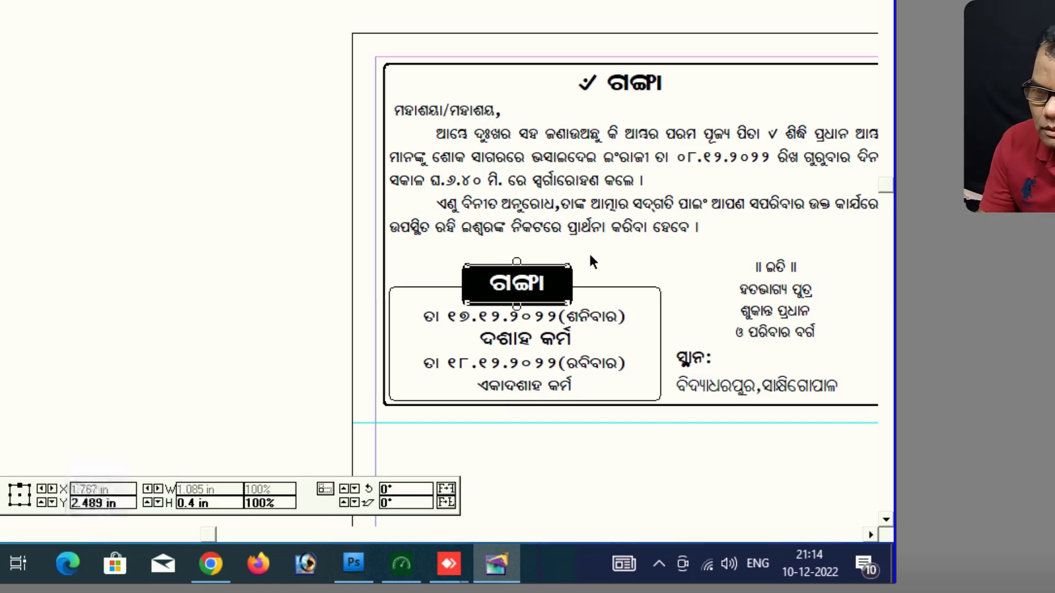
{"action": "key", "text": "ctrl+j"}
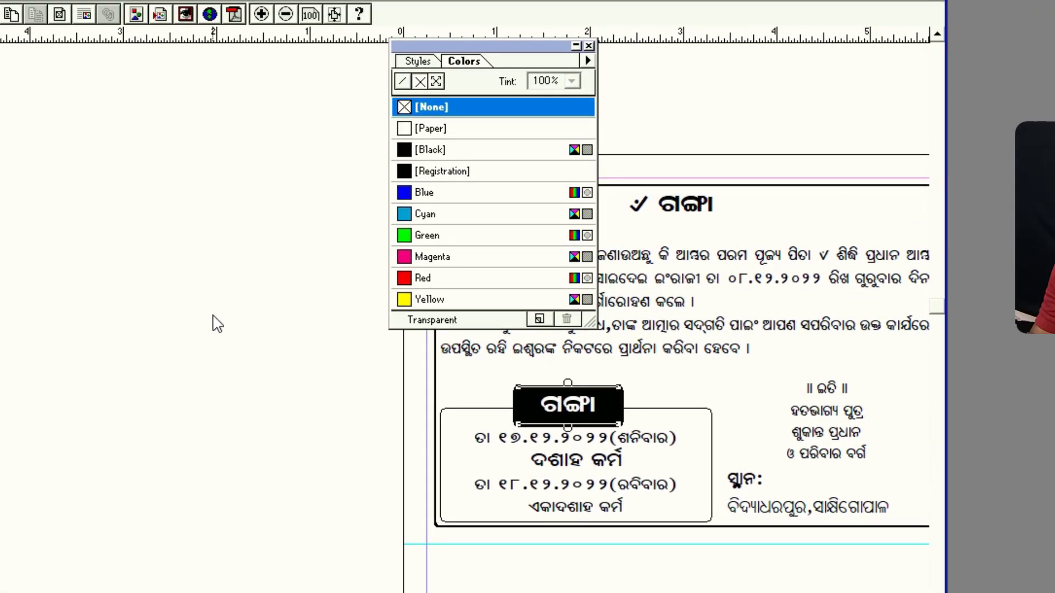
{"action": "left_click", "coordinate": [512, 421]}
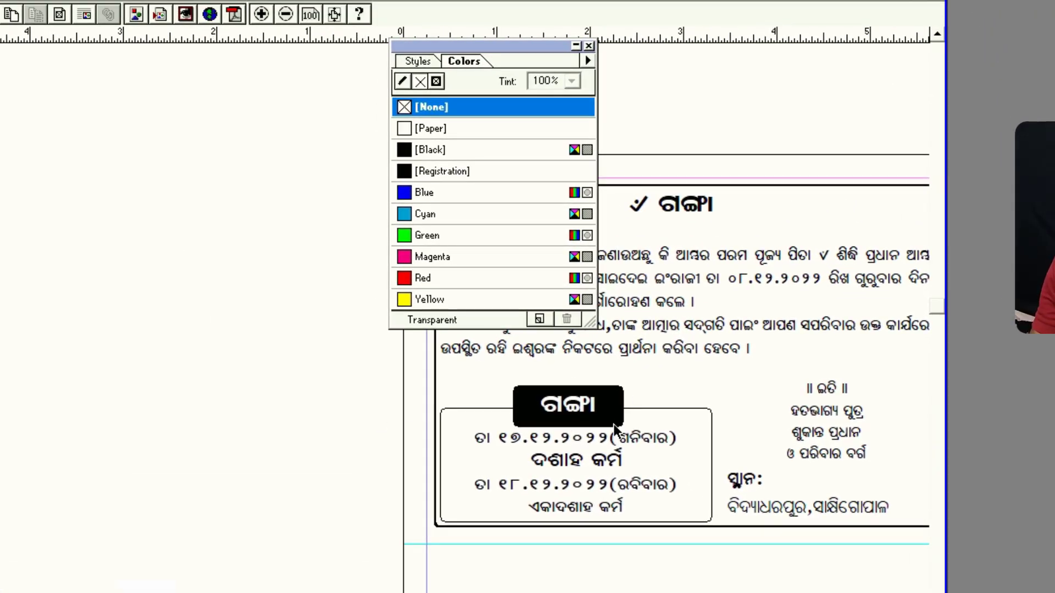
{"action": "left_click", "coordinate": [623, 389]}
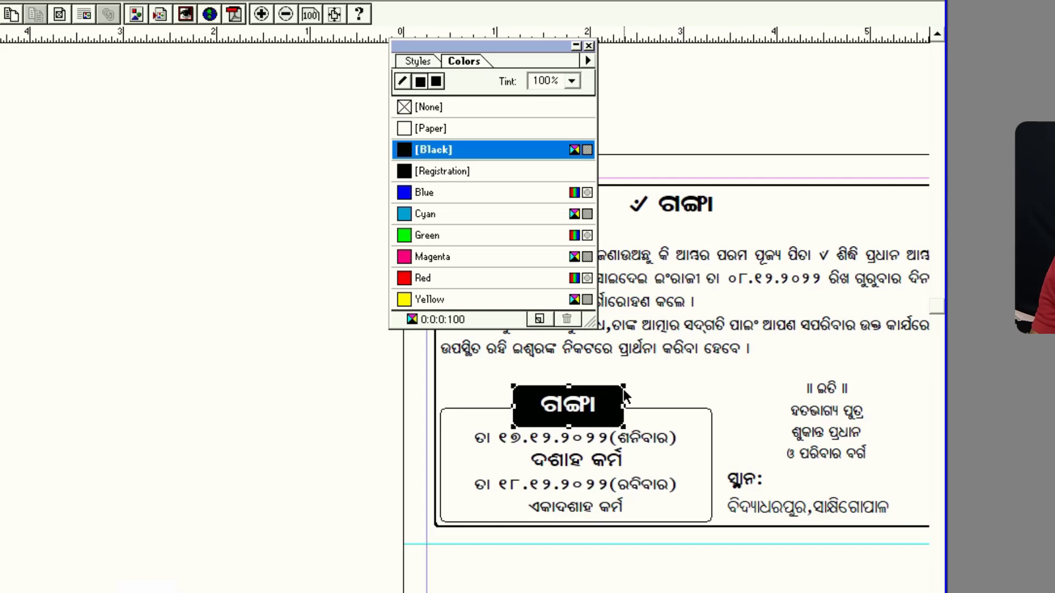
{"action": "left_click", "coordinate": [495, 110]}
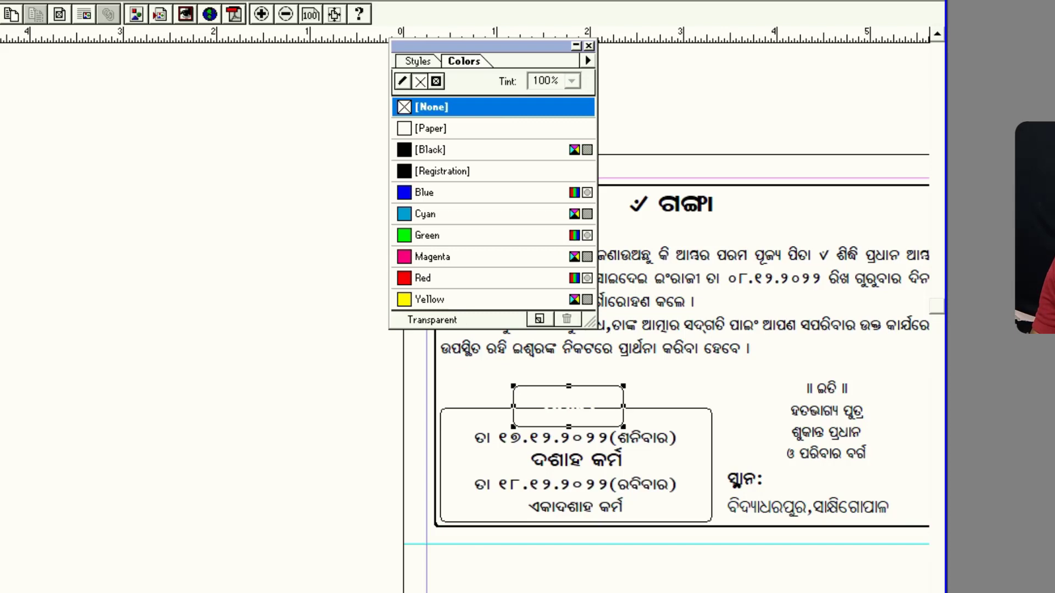
Step: Select the word ଗଙ୍ଗା inside the label and color it Black
{"action": "key", "text": "alt+shift+F1"}
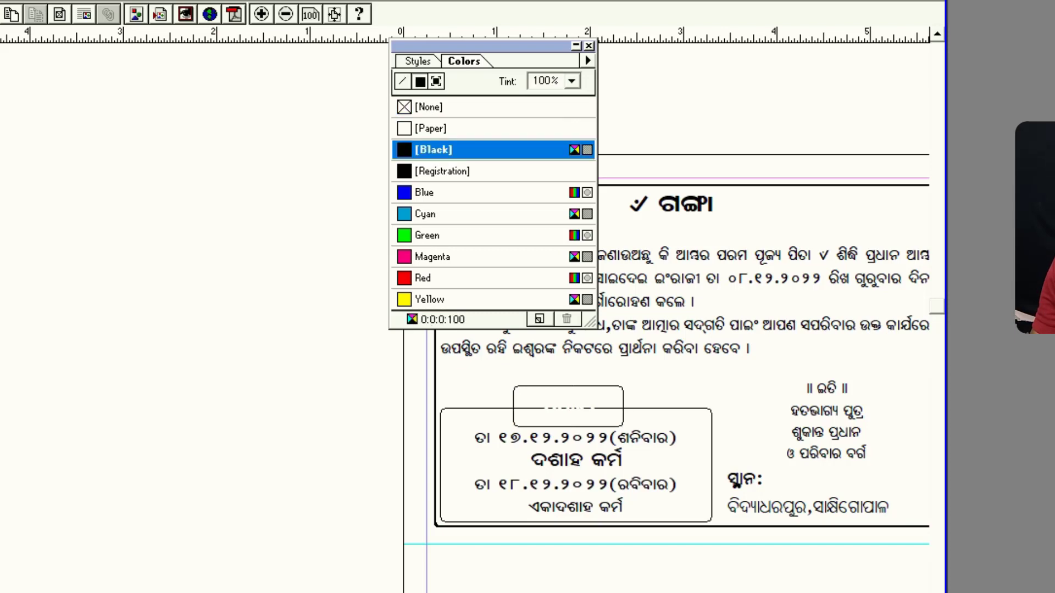
{"action": "double_click", "coordinate": [600, 405]}
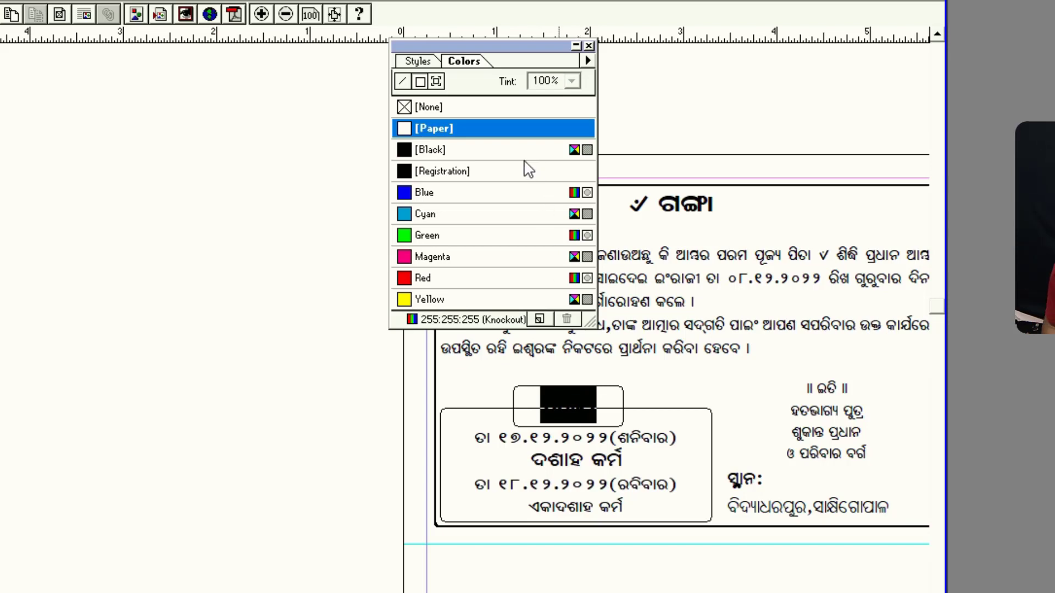
{"action": "left_click", "coordinate": [509, 150]}
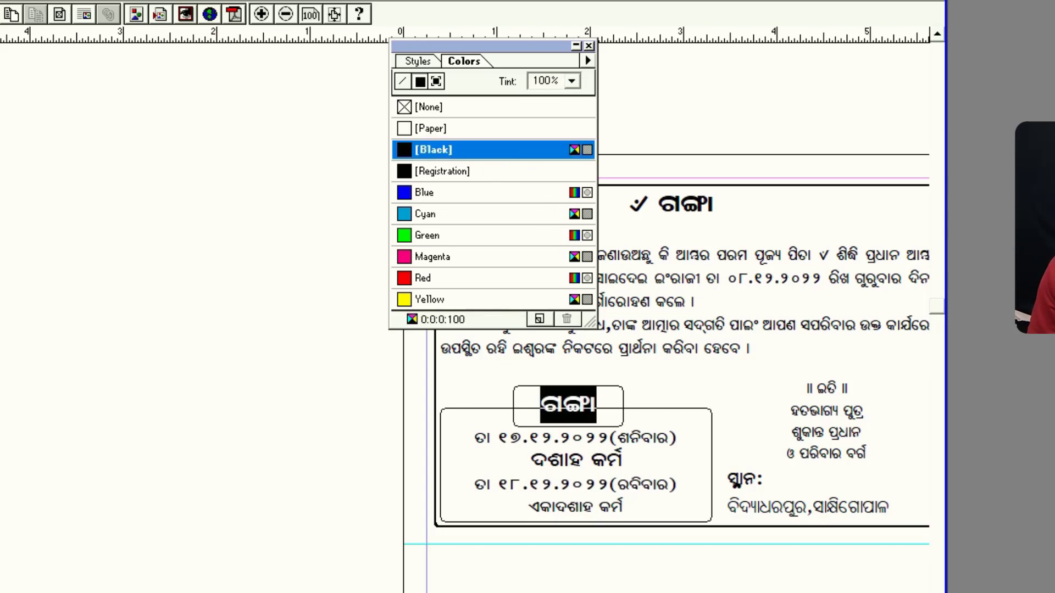
{"action": "key", "text": "F9"}
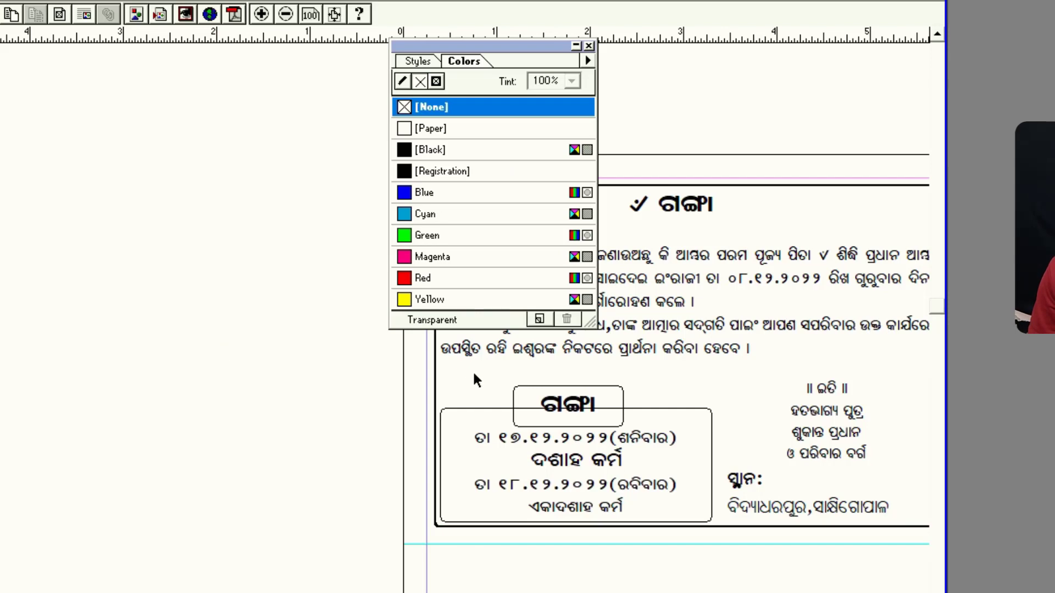
Step: Fill the label's rounded rectangle with Paper to hide the date box's line behind the word, and deselect it
{"action": "left_click", "coordinate": [622, 388]}
{"action": "left_click", "coordinate": [510, 128]}
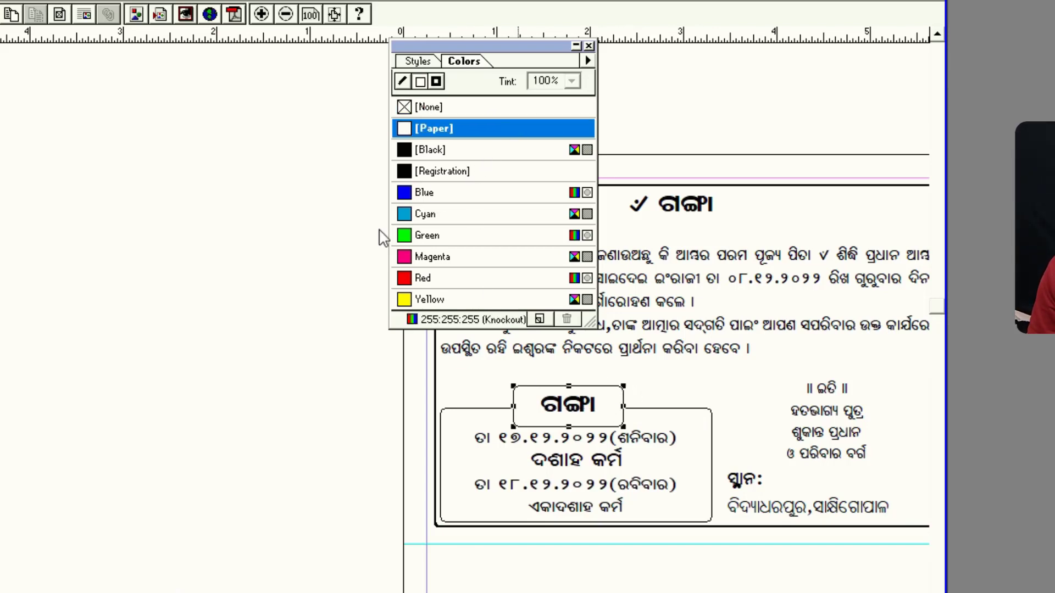
{"action": "left_click", "coordinate": [279, 366]}
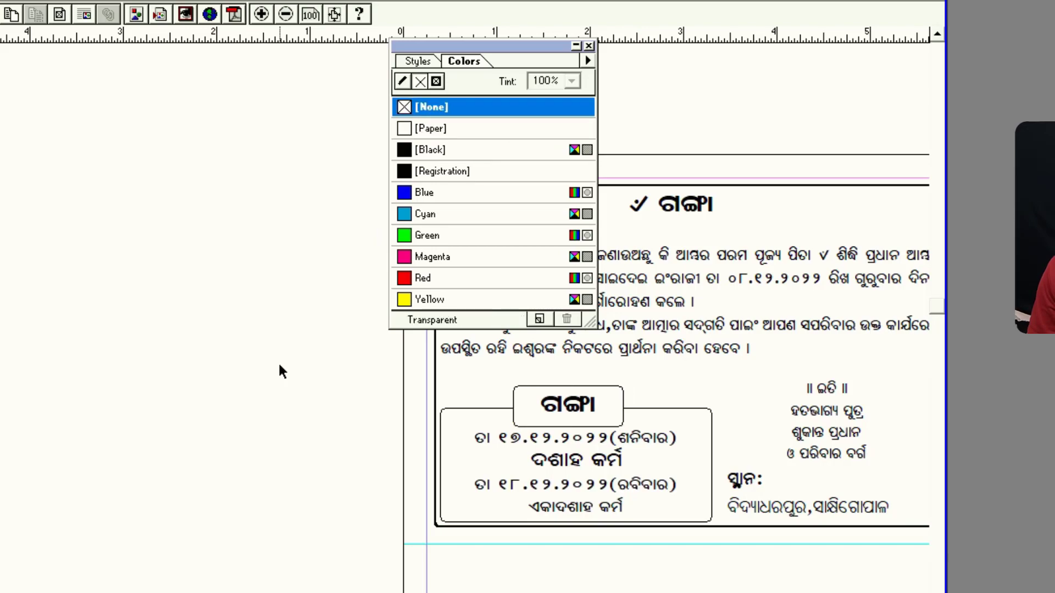